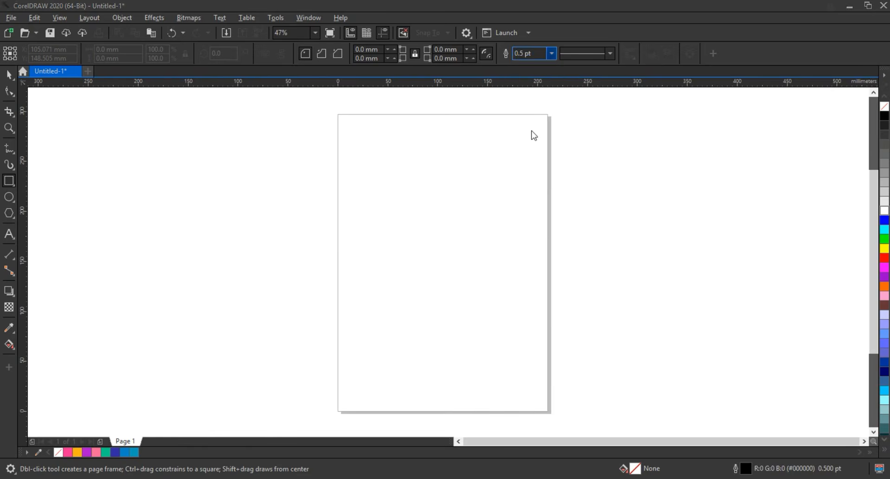
- Set the default outline width to 4 pt and draw a rectangle over the A4 page, about 212 by 297 mm
{"action": "left_click", "coordinate": [466, 314]}
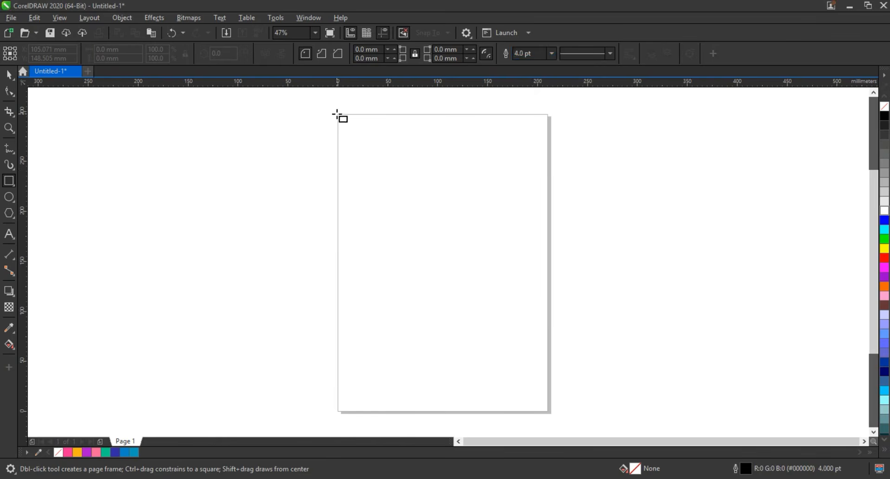
{"action": "left_click_drag", "start_coordinate": [337, 114], "coordinate": [548, 412]}
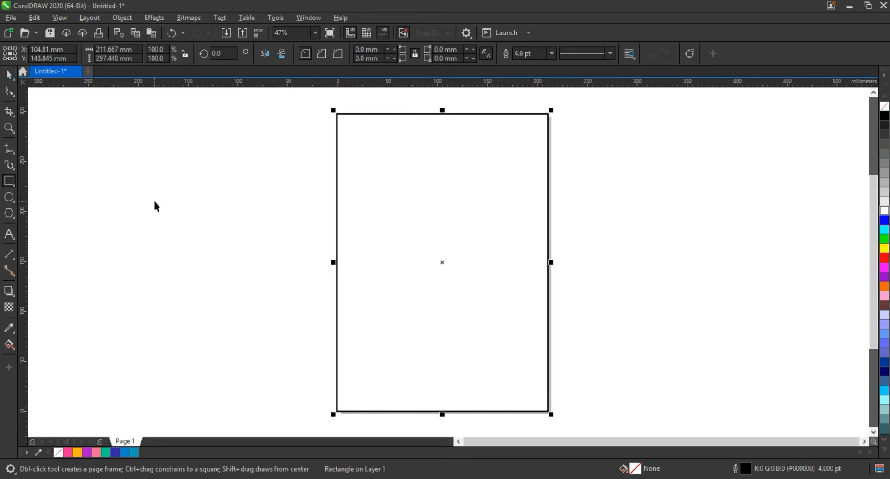
{"action": "left_click", "coordinate": [585, 244]}
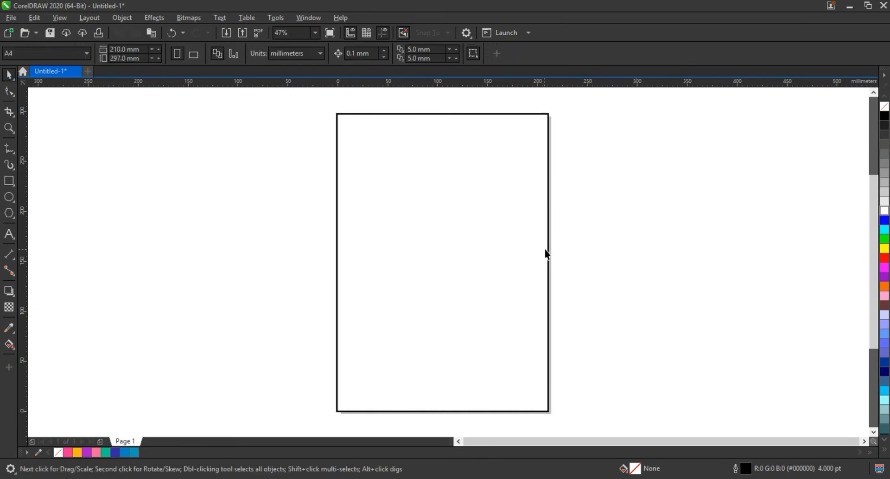
- Draw an ellipse about 275 by 216 mm that overlaps the page and extends past its right edge
{"action": "scroll", "coordinate": [546, 250], "scroll_direction": "down", "scroll_amount": 3}
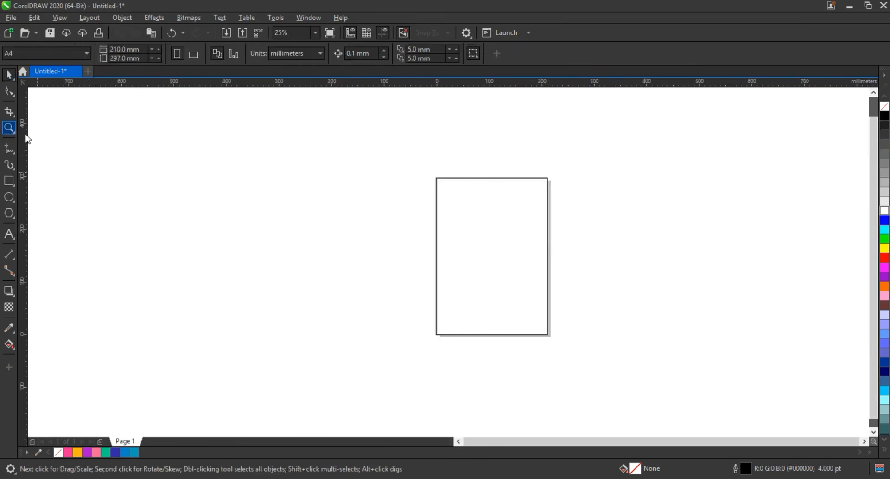
{"action": "left_click_drag", "start_coordinate": [523, 272], "coordinate": [649, 360]}
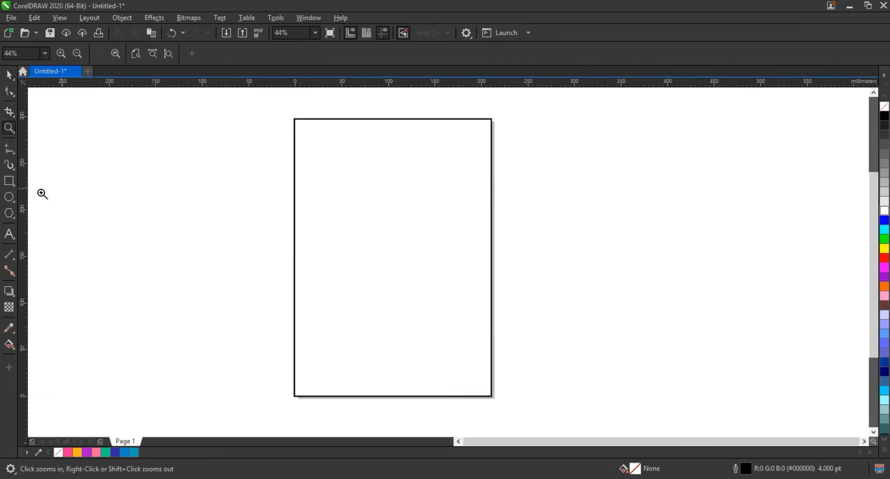
{"action": "left_click_drag", "start_coordinate": [377, 160], "coordinate": [637, 365]}
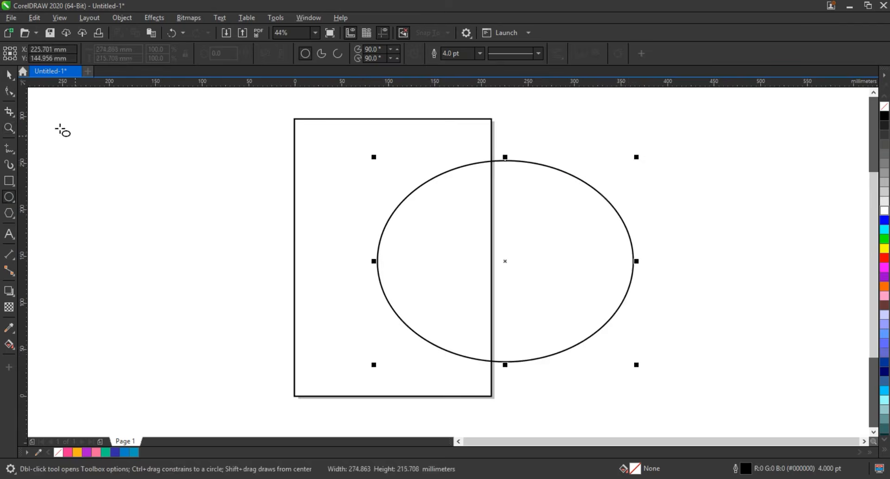
- Rotate the ellipse clockwise to about 335 degrees and move it left so it covers more of the page
{"action": "left_click", "coordinate": [575, 233]}
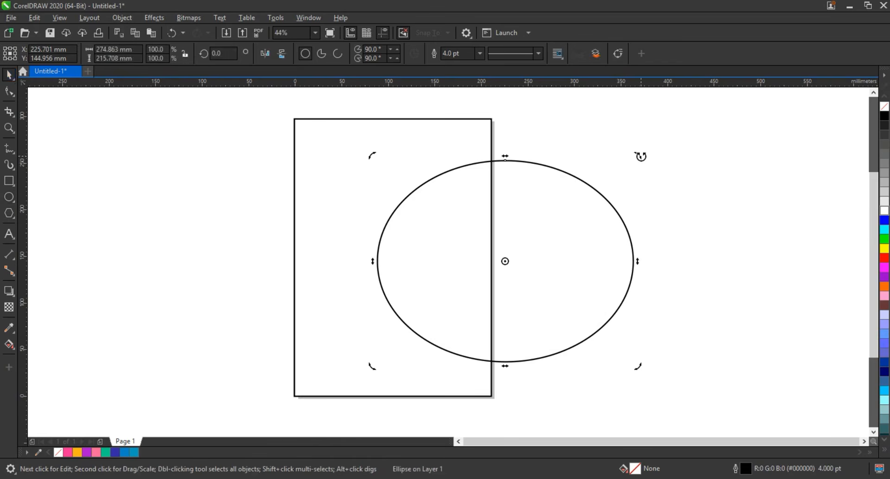
{"action": "left_click_drag", "start_coordinate": [640, 157], "coordinate": [642, 228]}
{"action": "left_click_drag", "start_coordinate": [584, 234], "coordinate": [552, 233]}
{"action": "left_click", "coordinate": [622, 357]}
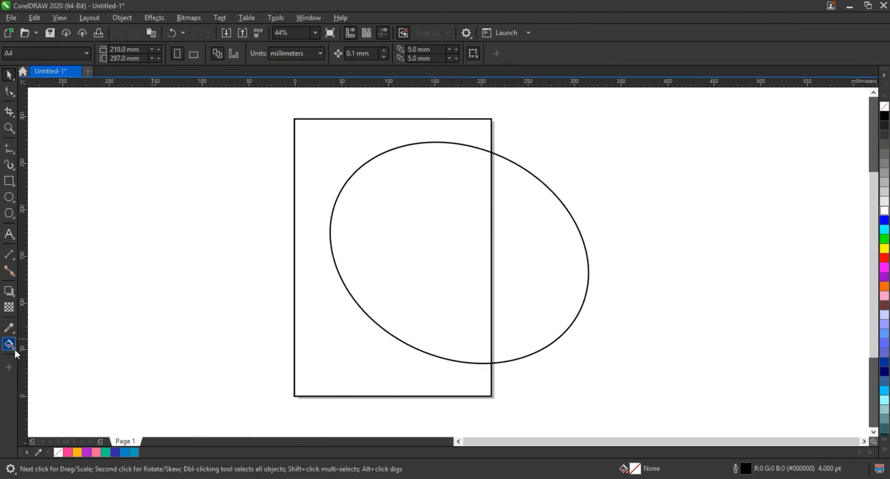
- Smart-fill the page area outside the ellipse and recolour the new shape dark blue
{"action": "left_click", "coordinate": [9, 343]}
{"action": "left_click", "coordinate": [37, 357]}
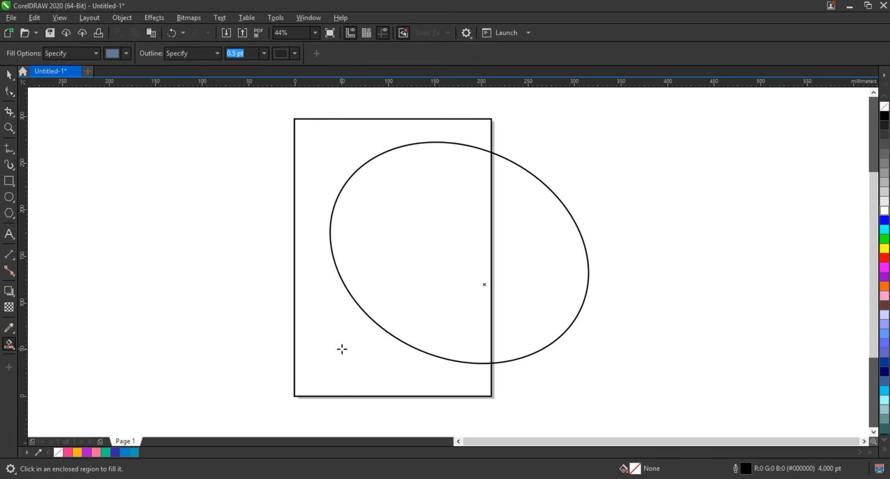
{"action": "left_click", "coordinate": [342, 349]}
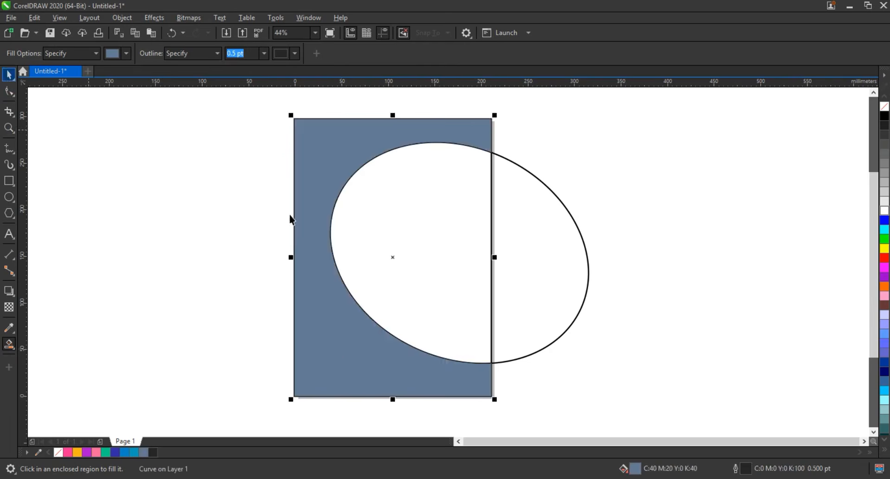
{"action": "left_click", "coordinate": [117, 449]}
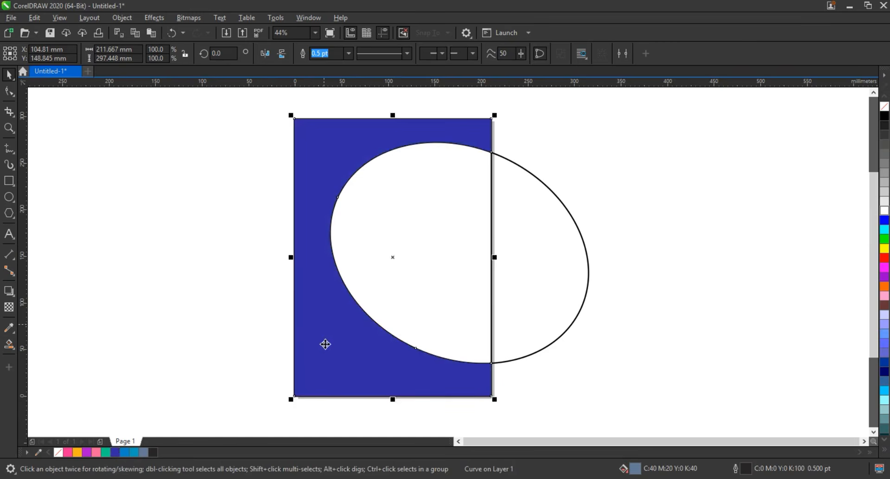
- Apply a fountain fill to the blue shape, running from dark blue near the bottom to green in the upper part
{"action": "key", "text": "g"}
{"action": "left_click_drag", "start_coordinate": [325, 343], "coordinate": [314, 202]}
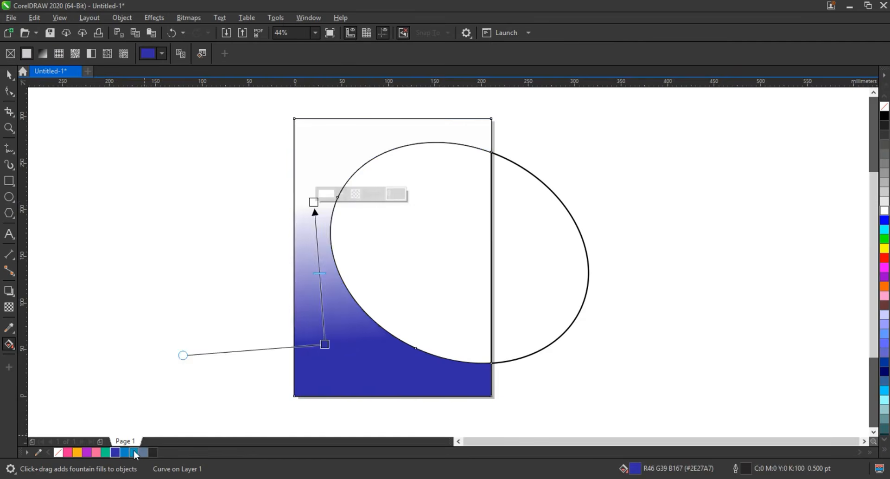
{"action": "left_click_drag", "start_coordinate": [107, 452], "coordinate": [314, 204]}
{"action": "left_click_drag", "start_coordinate": [325, 344], "coordinate": [333, 380]}
{"action": "left_click_drag", "start_coordinate": [314, 205], "coordinate": [313, 220]}
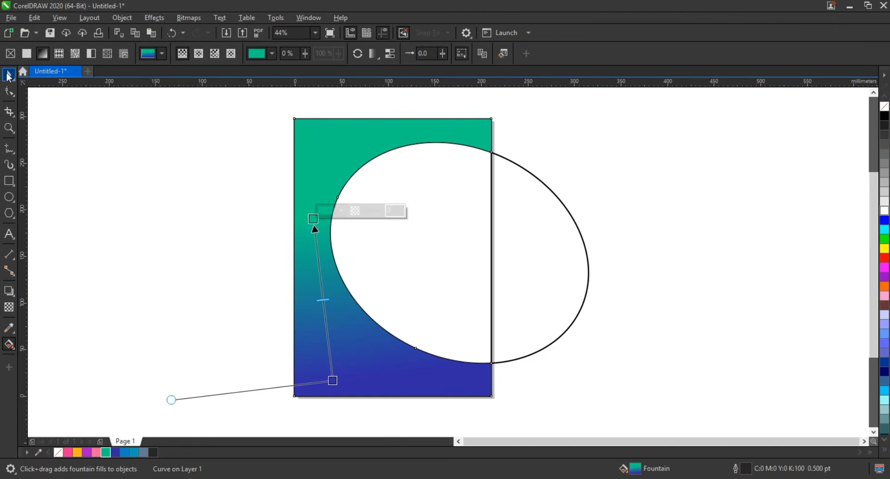
- Delete the outlined ellipse, keeping the gradient shape and the page rectangle
{"action": "left_click", "coordinate": [8, 76]}
{"action": "left_click", "coordinate": [541, 276]}
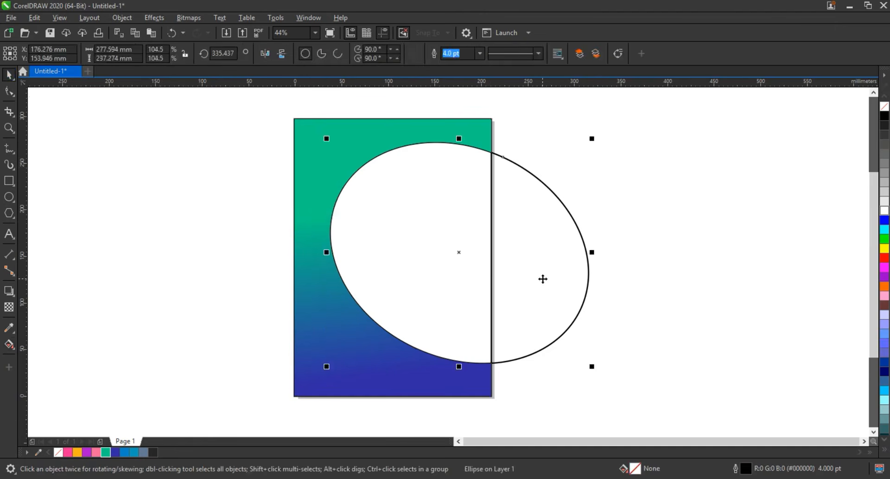
{"action": "key", "text": "Delete"}
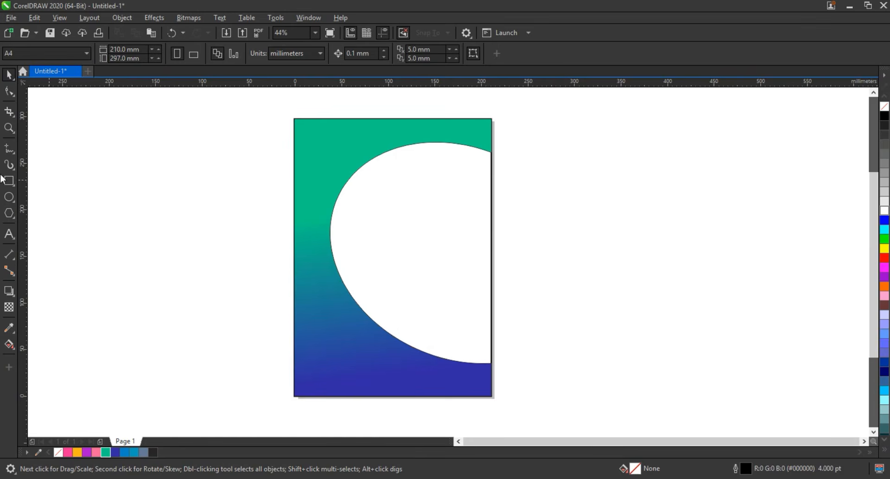
- Draw a connected freehand line of three straight segments across the upper page, starting and ending beyond its side edges
{"action": "key", "text": "F5"}
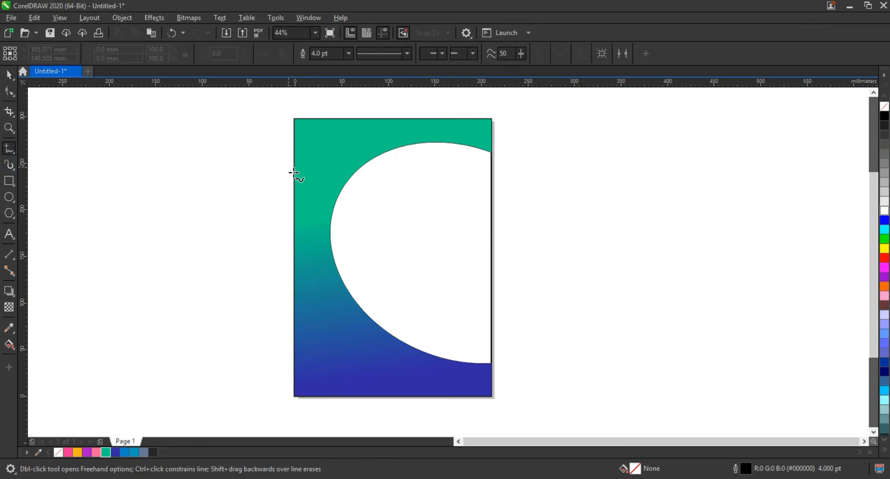
{"action": "left_click", "coordinate": [285, 168]}
{"action": "left_click", "coordinate": [388, 167]}
{"action": "left_click", "coordinate": [390, 171]}
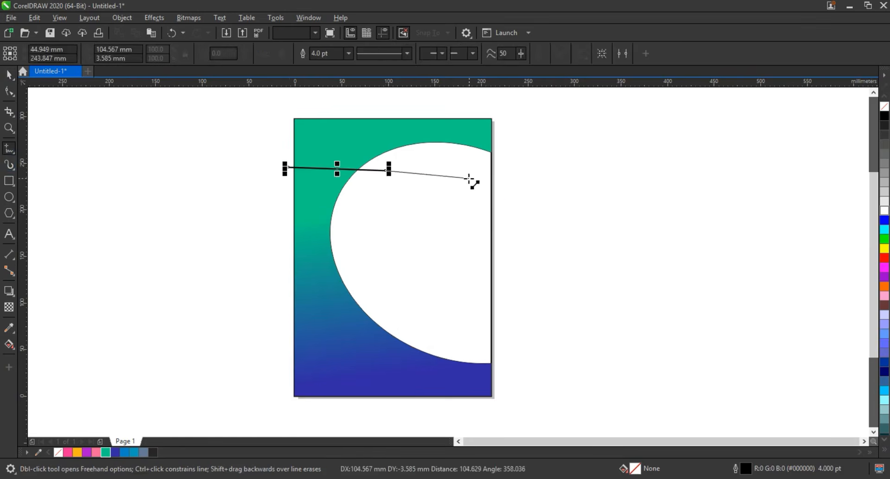
{"action": "left_click", "coordinate": [470, 179]}
{"action": "left_click", "coordinate": [506, 185]}
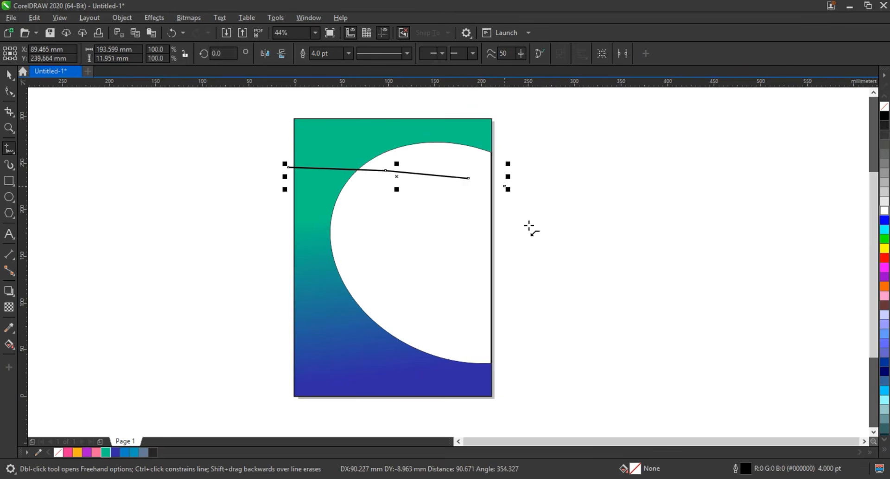
- Select all nodes of the new line with the Shape tool and convert its segments to curves
{"action": "left_click", "coordinate": [11, 128]}
{"action": "left_click_drag", "start_coordinate": [218, 109], "coordinate": [569, 238]}
{"action": "left_click", "coordinate": [8, 97]}
{"action": "left_click_drag", "start_coordinate": [123, 199], "coordinate": [731, 338]}
{"action": "left_click", "coordinate": [169, 53]}
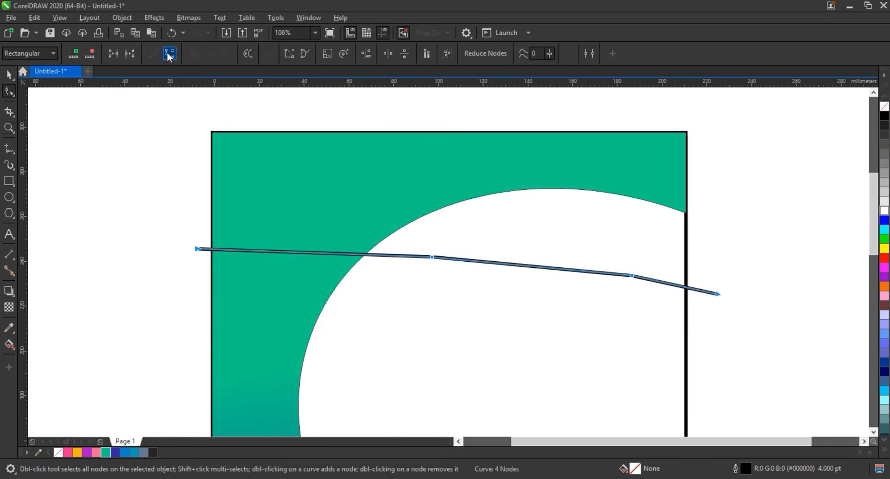
- Shape the line's first segment into a wave that dips near the page's left edge and rises toward the second node
{"action": "left_click_drag", "start_coordinate": [264, 251], "coordinate": [264, 358]}
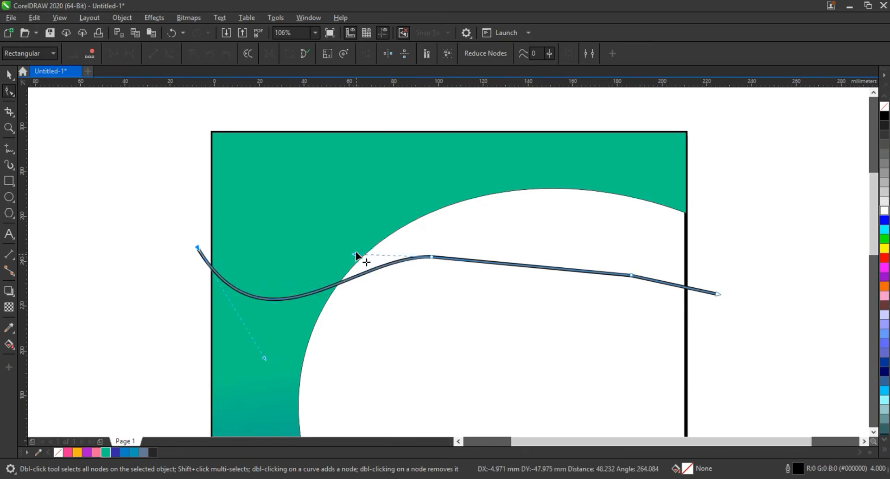
{"action": "left_click_drag", "start_coordinate": [356, 255], "coordinate": [348, 203]}
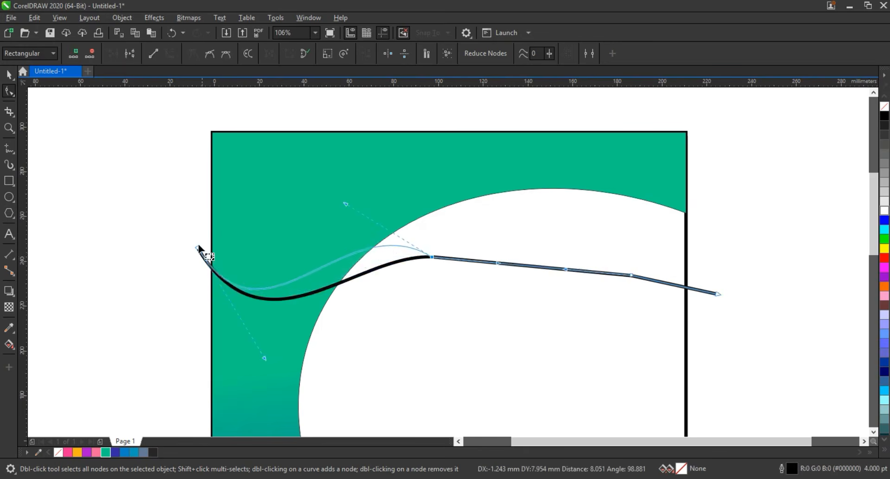
{"action": "left_click_drag", "start_coordinate": [198, 249], "coordinate": [200, 242]}
{"action": "left_click_drag", "start_coordinate": [268, 352], "coordinate": [269, 367]}
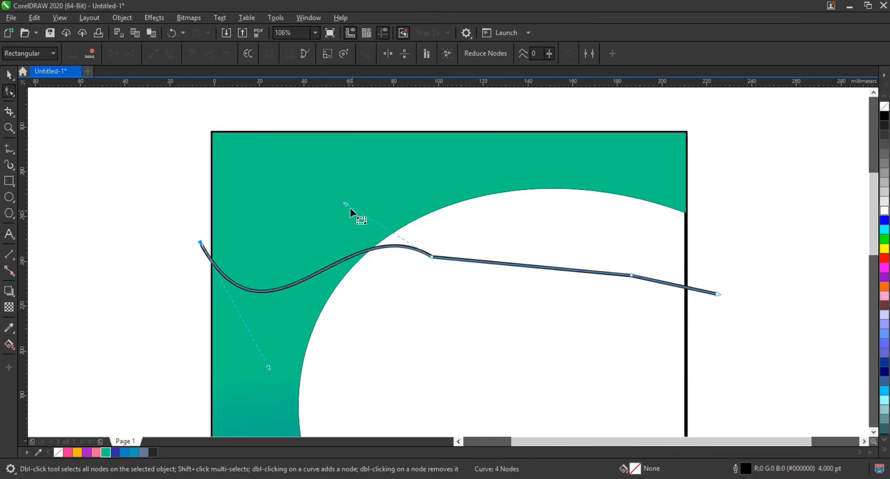
{"action": "left_click_drag", "start_coordinate": [429, 258], "coordinate": [432, 242]}
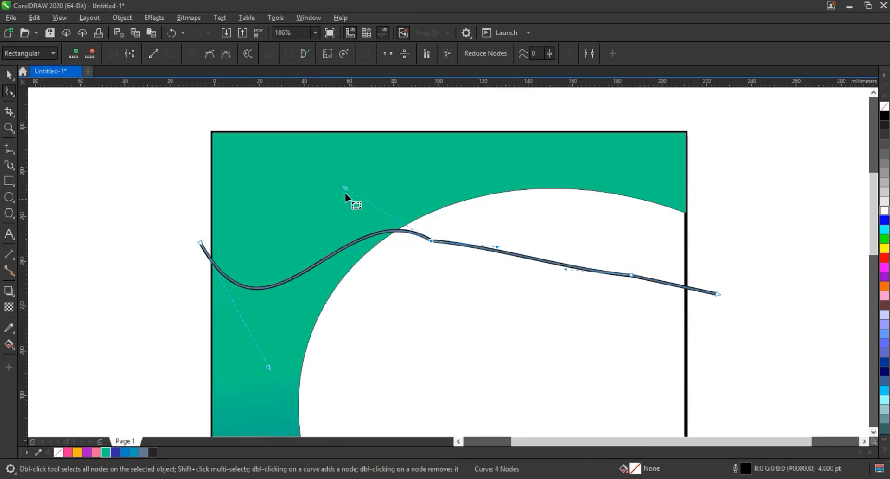
{"action": "left_click_drag", "start_coordinate": [344, 187], "coordinate": [336, 217]}
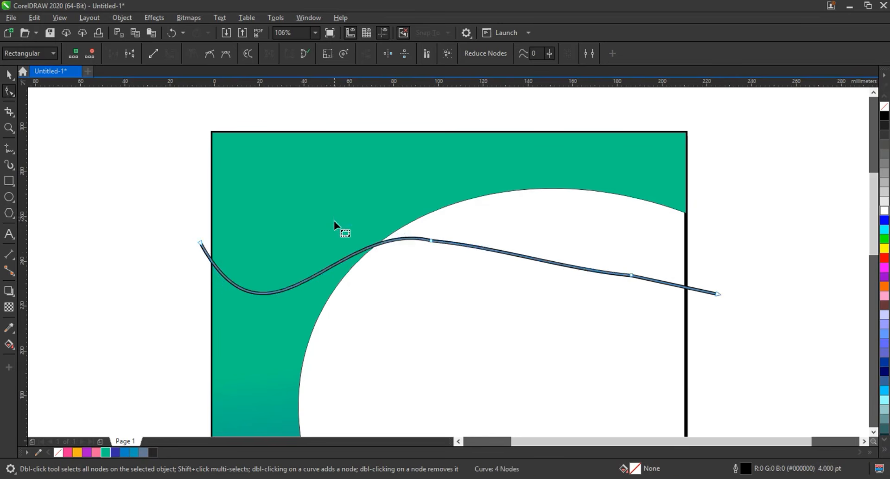
- Arch the middle segment upward beneath the ellipse edge and remove the second node, smoothing the wave's left part
{"action": "left_click", "coordinate": [679, 315]}
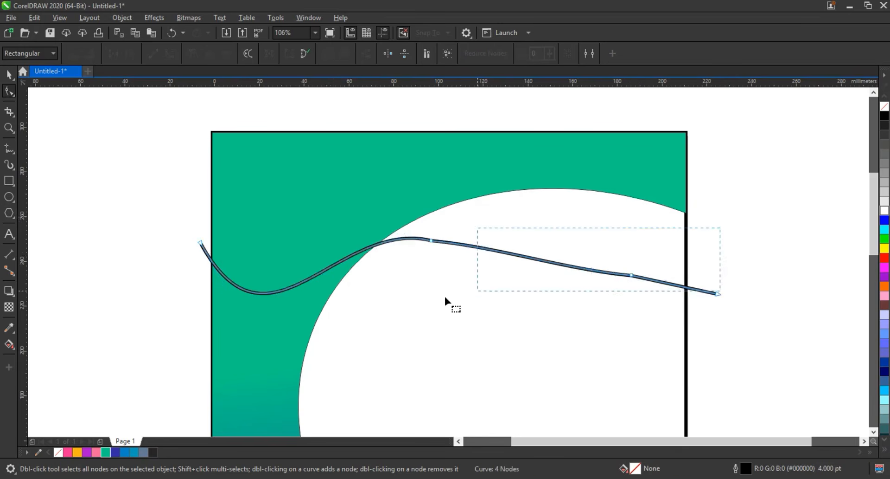
{"action": "left_click", "coordinate": [638, 277]}
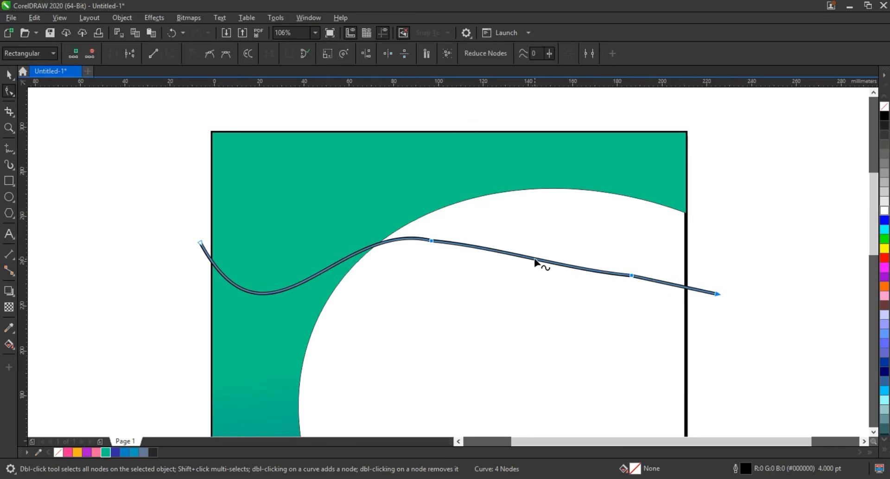
{"action": "left_click_drag", "start_coordinate": [535, 262], "coordinate": [556, 219]}
{"action": "left_click", "coordinate": [438, 247]}
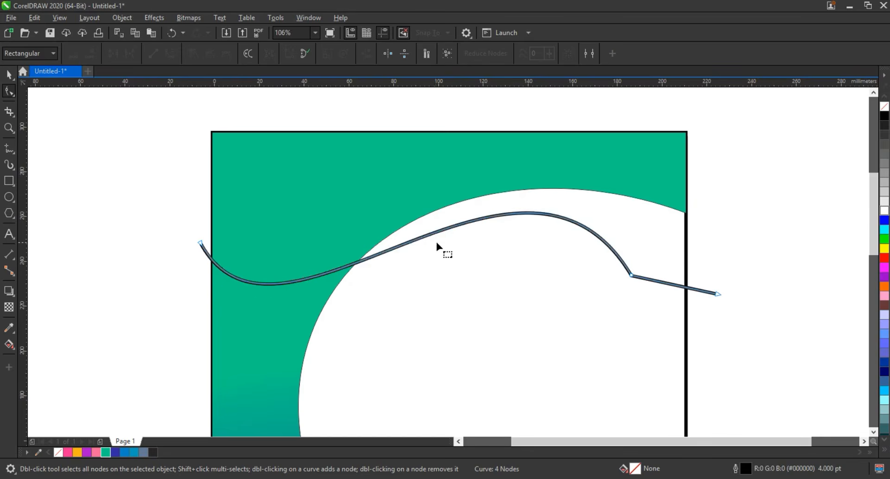
{"action": "left_click_drag", "start_coordinate": [443, 231], "coordinate": [436, 227]}
{"action": "left_click_drag", "start_coordinate": [269, 384], "coordinate": [286, 396]}
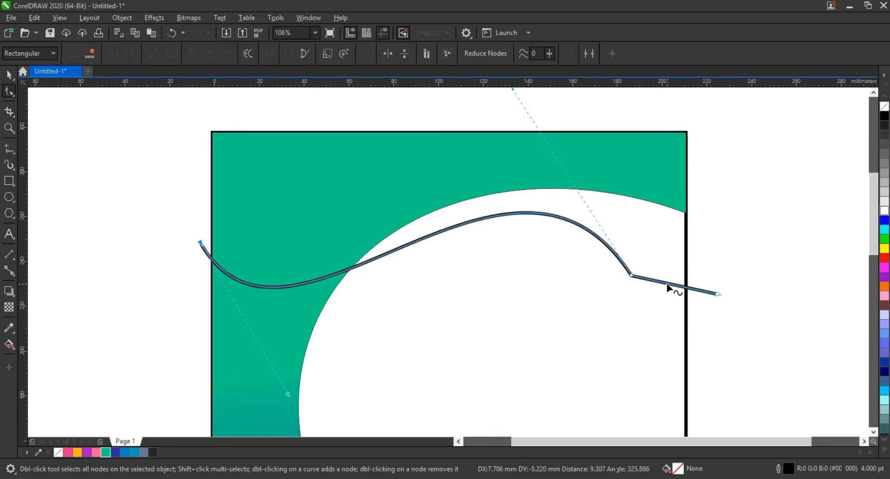
- Bend the last segment downward into a shallow dip across the page's right edge and deselect the curve
{"action": "left_click_drag", "start_coordinate": [668, 286], "coordinate": [664, 301]}
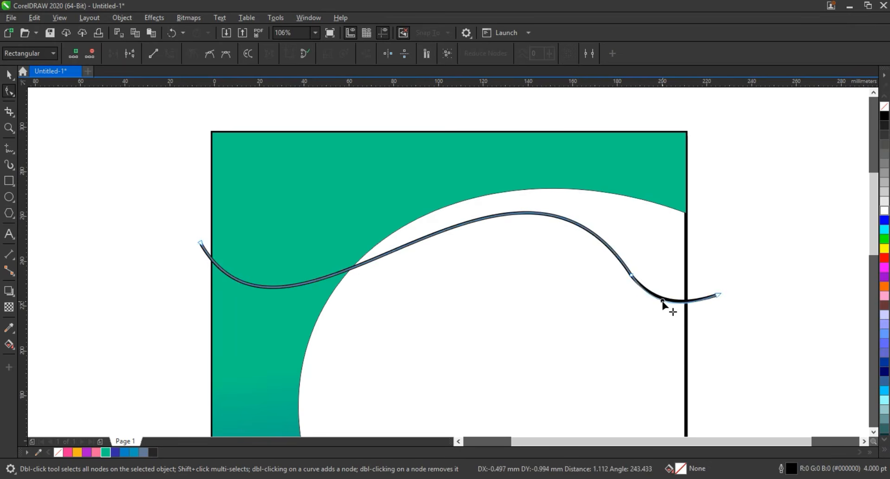
{"action": "left_click", "coordinate": [663, 301]}
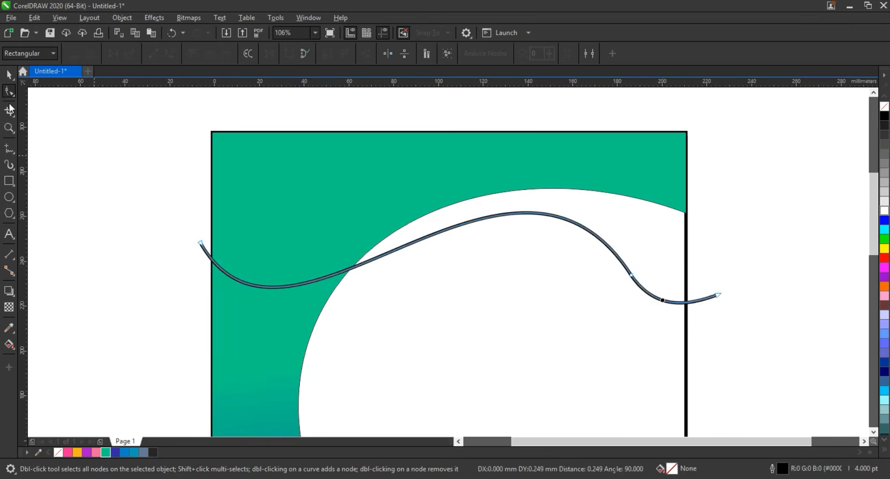
{"action": "left_click", "coordinate": [9, 74]}
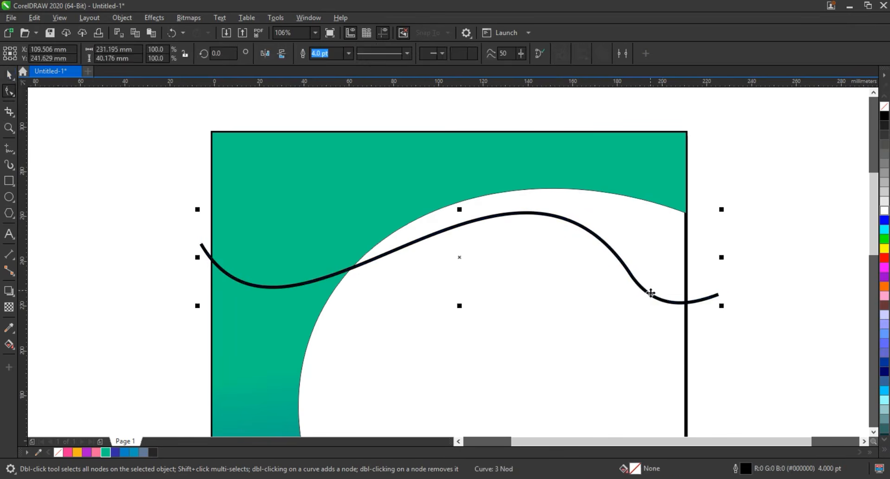
{"action": "left_click", "coordinate": [778, 285]}
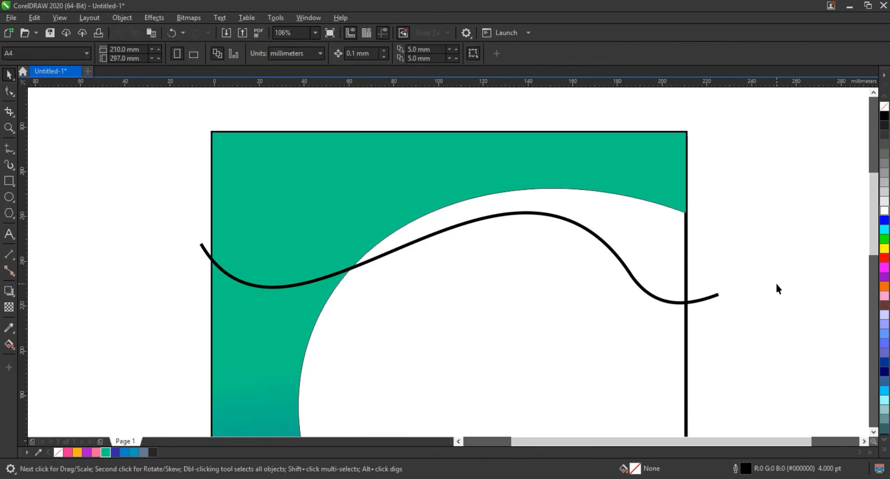
- Smart-fill the area enclosed by the green shape's curved edge, the wavy line and the page's right edge
{"action": "left_click", "coordinate": [8, 150]}
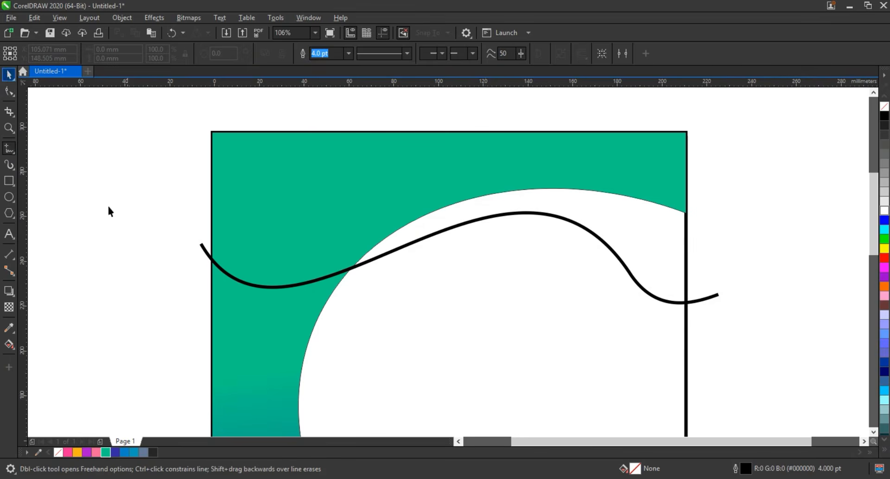
{"action": "left_click", "coordinate": [9, 344]}
{"action": "left_click", "coordinate": [14, 346]}
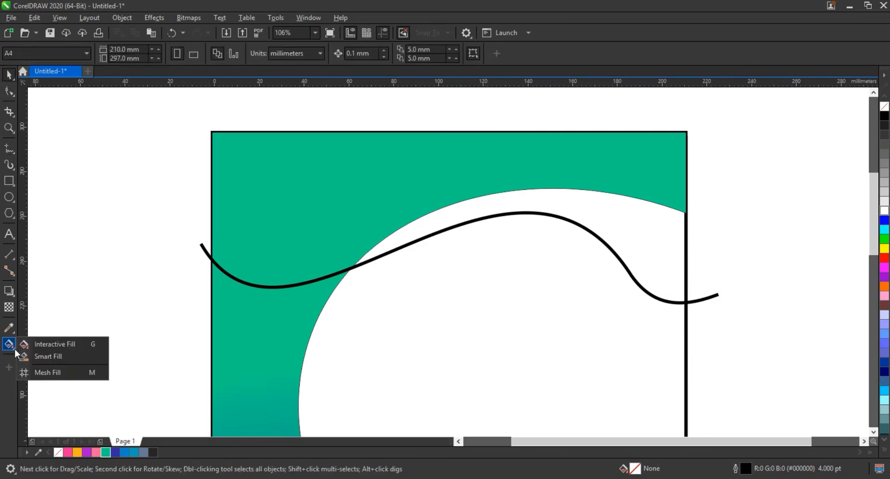
{"action": "left_click", "coordinate": [38, 355]}
{"action": "left_click", "coordinate": [415, 225]}
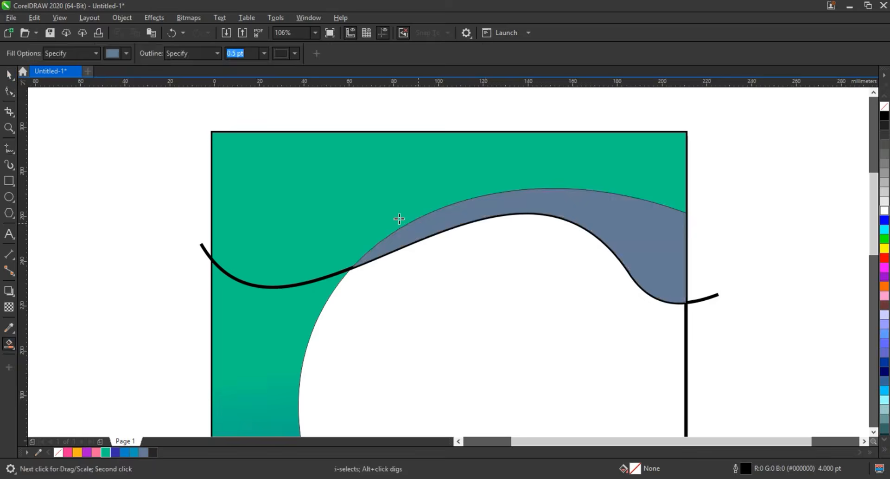
- Smart-fill the green area above the wavy line and weld it with the adjacent blue-grey shape
{"action": "left_click", "coordinate": [390, 216]}
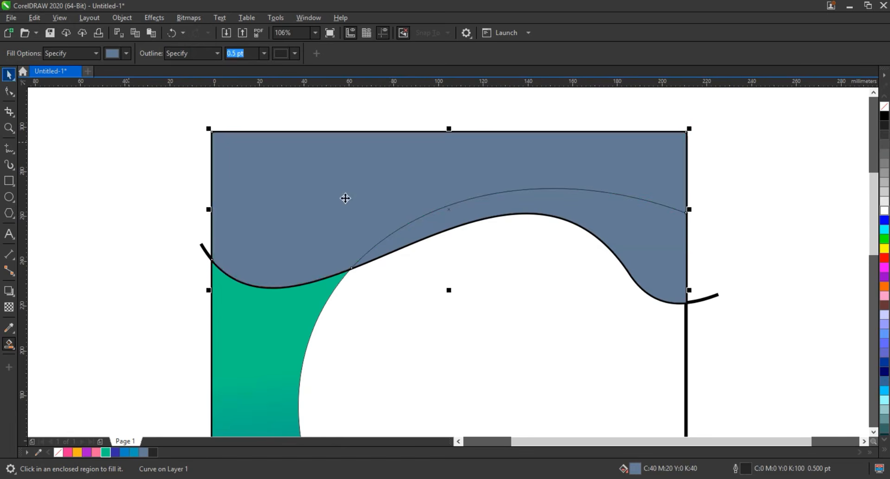
{"action": "key", "text": "space"}
{"action": "left_click", "coordinate": [643, 234], "text": "shift"}
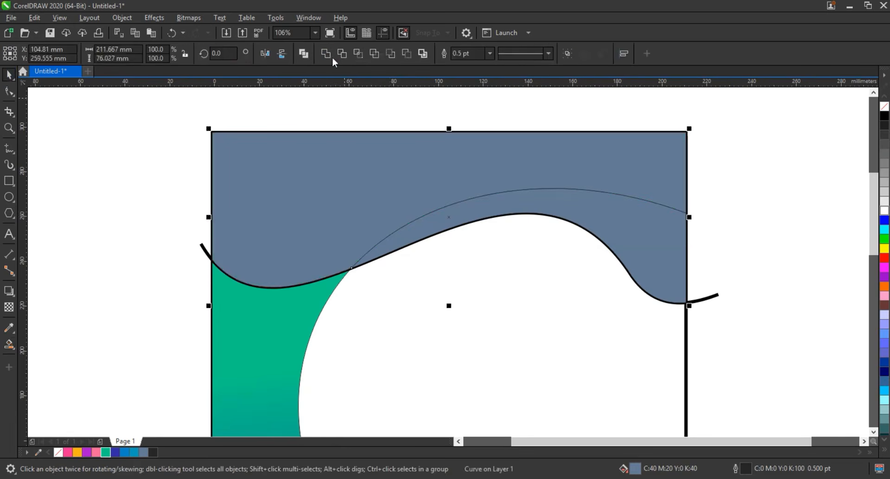
{"action": "left_click", "coordinate": [330, 54]}
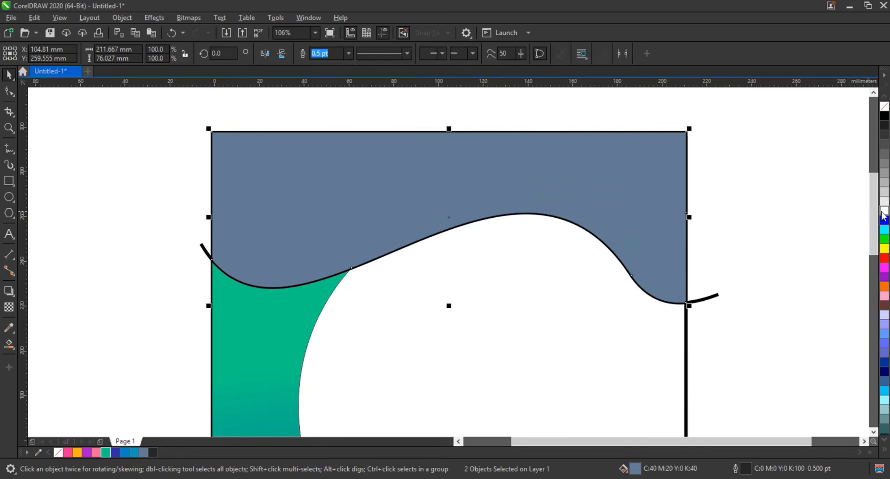
- Fill the welded shape across the page top with light grey and delete the wavy line
{"action": "left_click", "coordinate": [883, 211]}
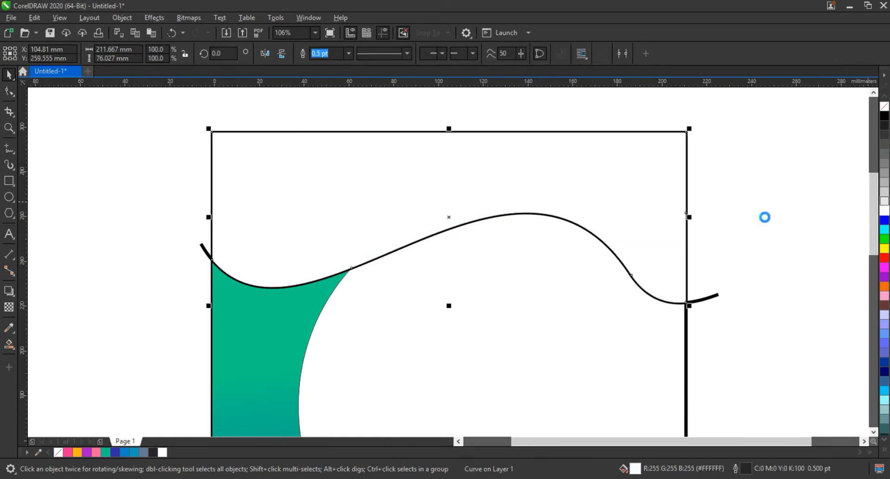
{"action": "left_click", "coordinate": [707, 301]}
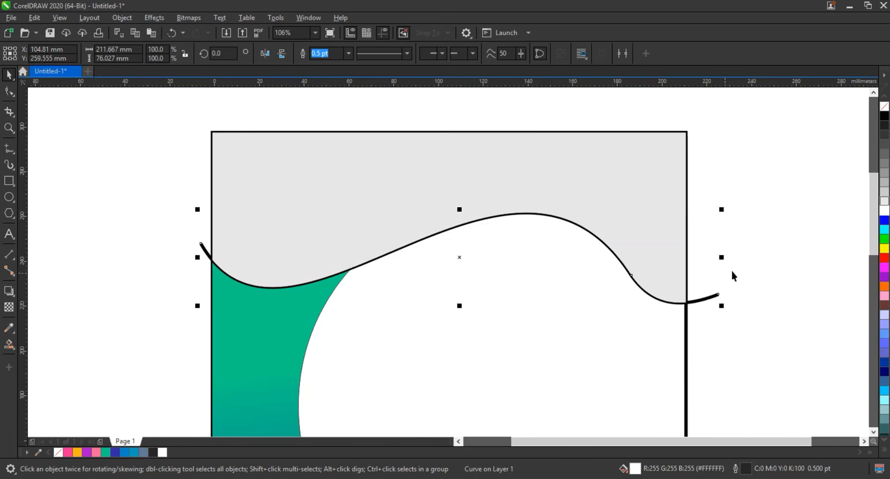
{"action": "key", "text": "Delete"}
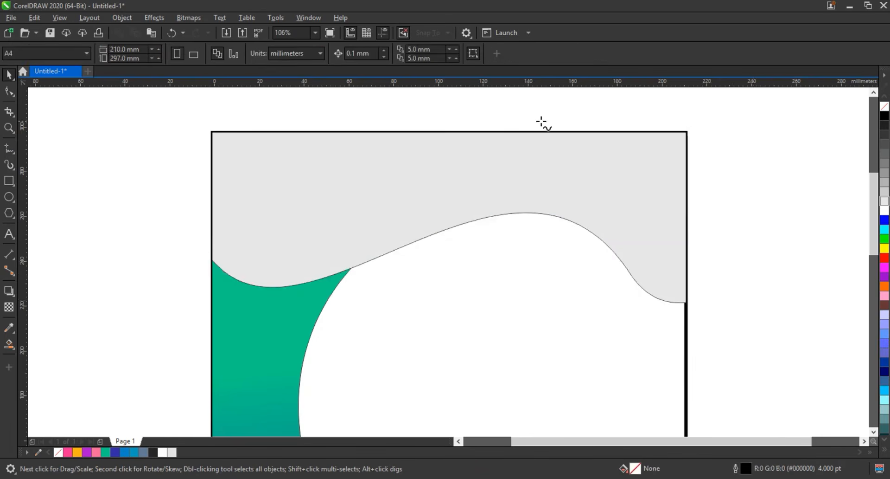
- Draw a freehand wavy curve about 96 by 54 mm around the page's upper-right corner and smart-fill the enclosed corner area
{"action": "key", "text": "F5"}
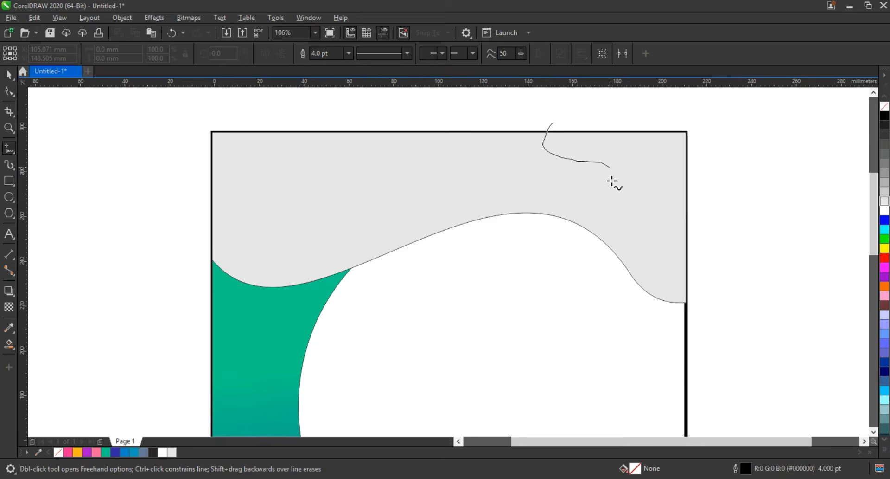
{"action": "mouse_move", "coordinate": [678, 243]}
{"action": "left_mouse_down"}
{"action": "mouse_move", "coordinate": [749, 200]}
{"action": "mouse_move", "coordinate": [760, 148]}
{"action": "left_mouse_up"}
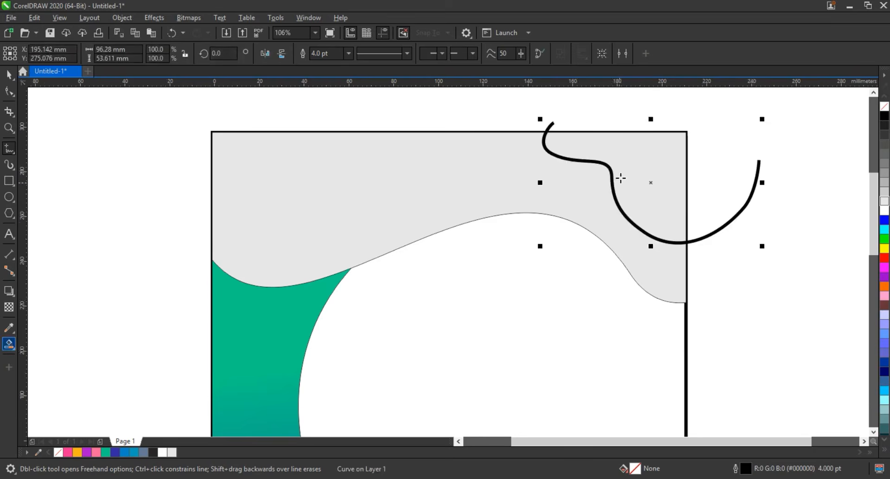
{"action": "left_click", "coordinate": [622, 177]}
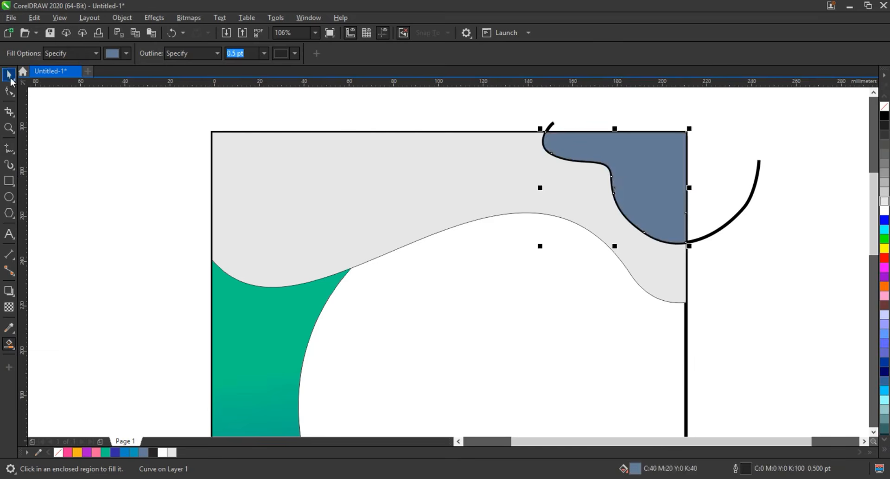
- Delete the freehand curve around the upper-right corner, keeping the filled corner shape
{"action": "key", "text": "space"}
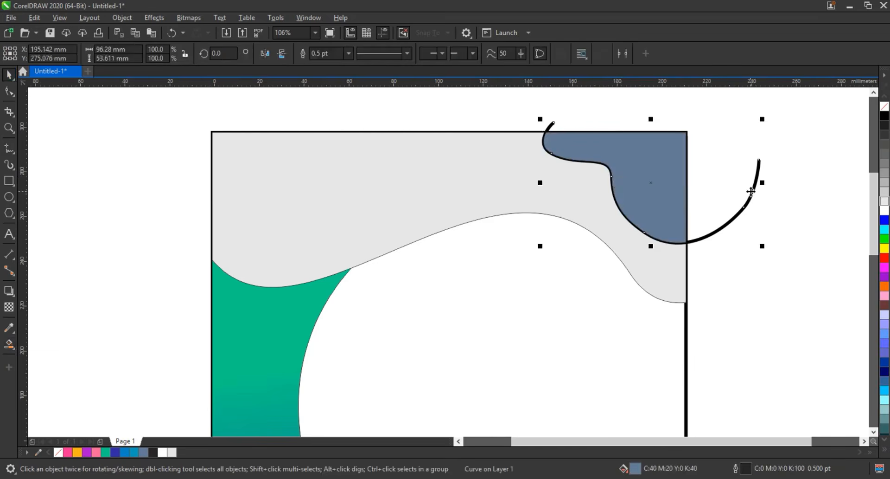
{"action": "left_click", "coordinate": [753, 196]}
{"action": "key", "text": "Delete"}
{"action": "left_click", "coordinate": [569, 274]}
- Draw a three-node line about 109 by 181 mm from the grey shape's right end, leftward and down into the blue area, and convert its segments to curves
{"action": "key", "text": "F4"}
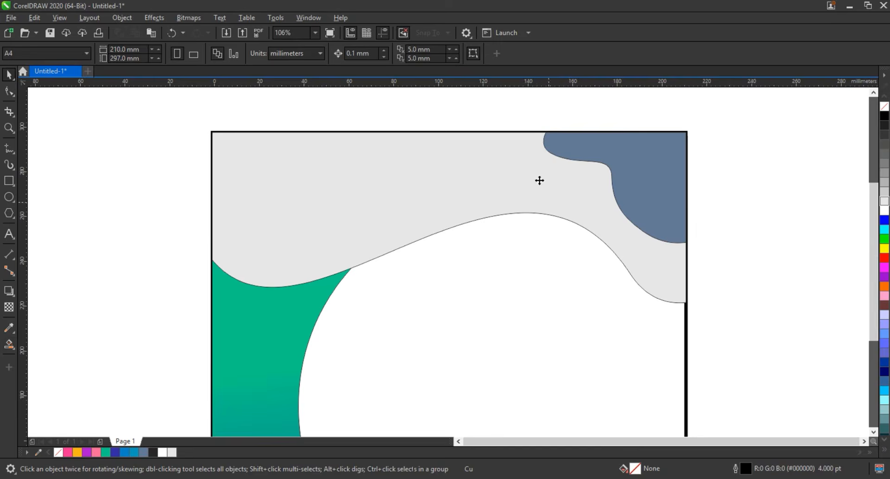
{"action": "left_click", "coordinate": [715, 229]}
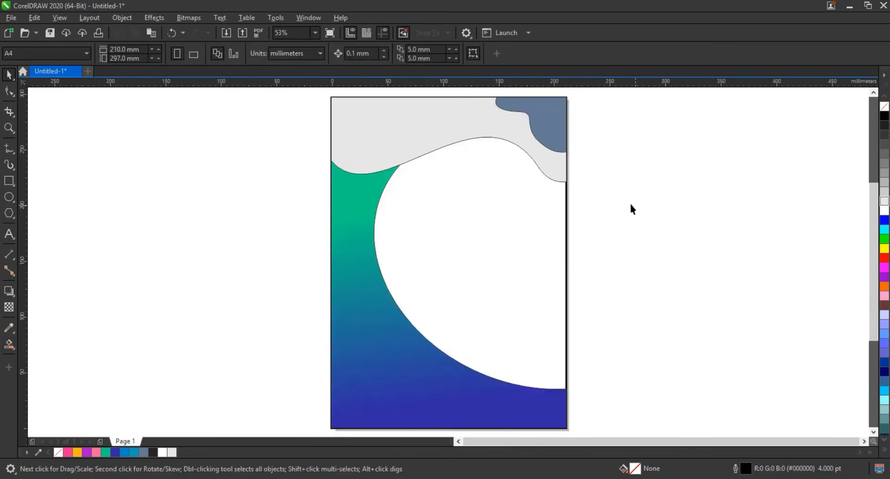
{"action": "left_click", "coordinate": [10, 152]}
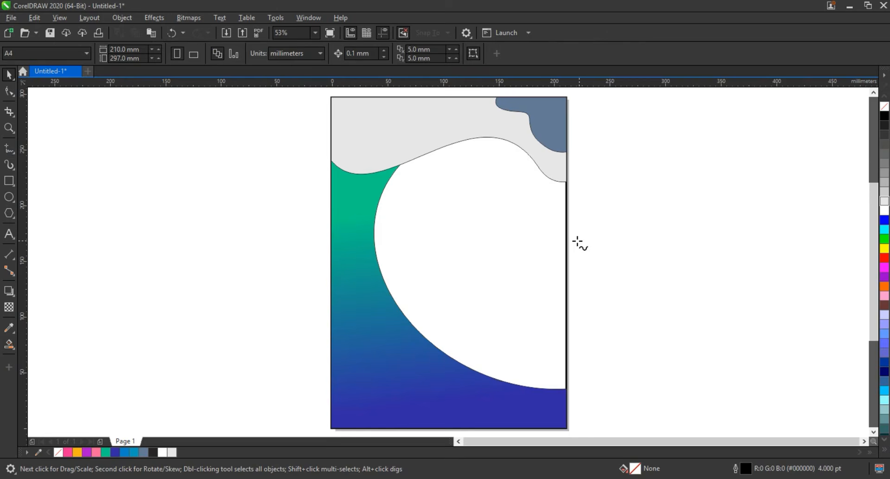
{"action": "left_click", "coordinate": [568, 183]}
{"action": "double_click", "coordinate": [444, 184]}
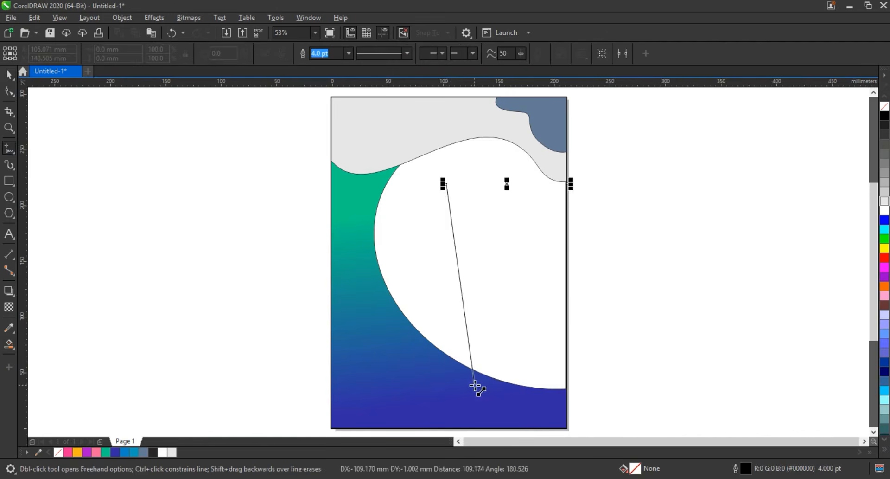
{"action": "double_click", "coordinate": [475, 385]}
{"action": "key", "text": "F10"}
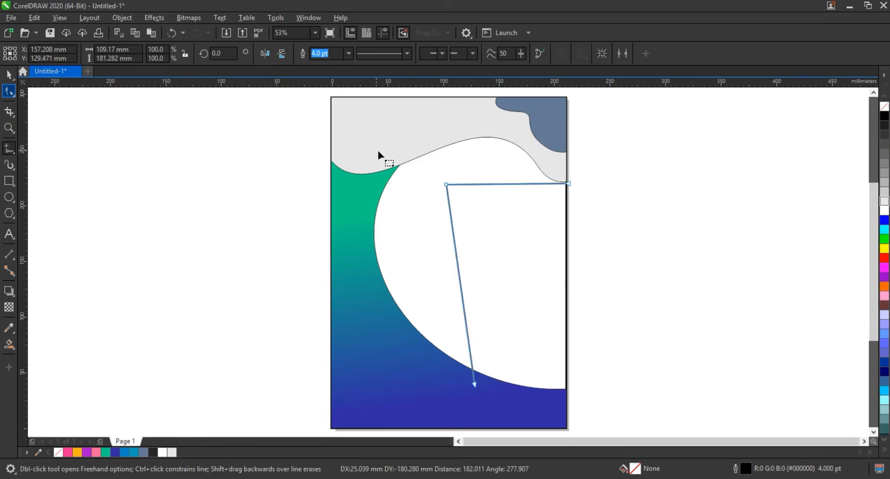
{"action": "left_click_drag", "start_coordinate": [378, 154], "coordinate": [591, 392]}
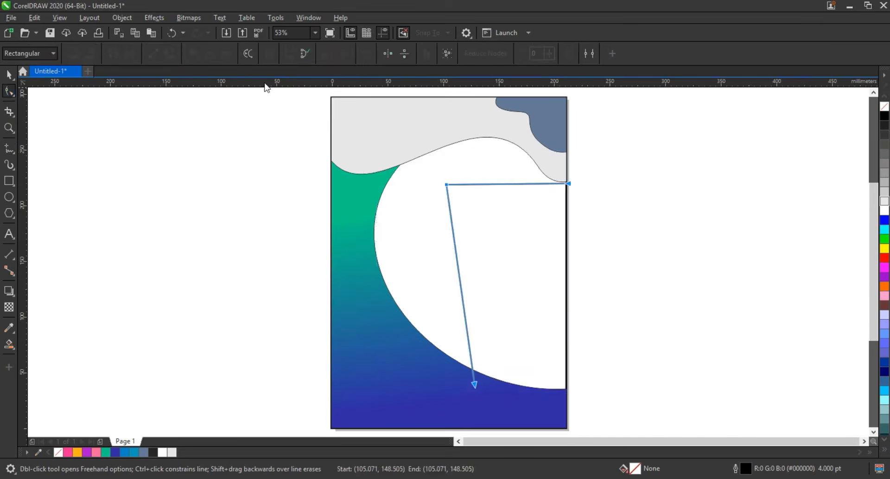
{"action": "left_click", "coordinate": [171, 54]}
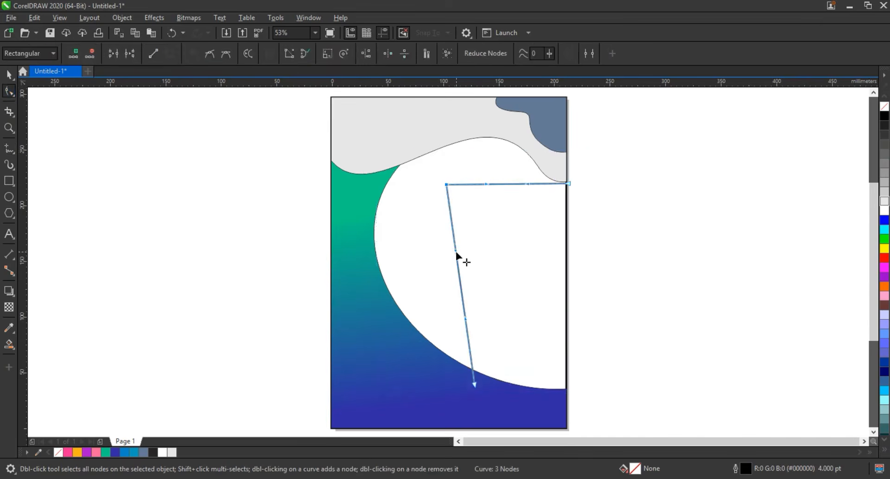
- Bow the long lower segment outward to the left so it runs roughly parallel to the gradient shape's curved edge
{"action": "left_click_drag", "start_coordinate": [456, 251], "coordinate": [402, 201]}
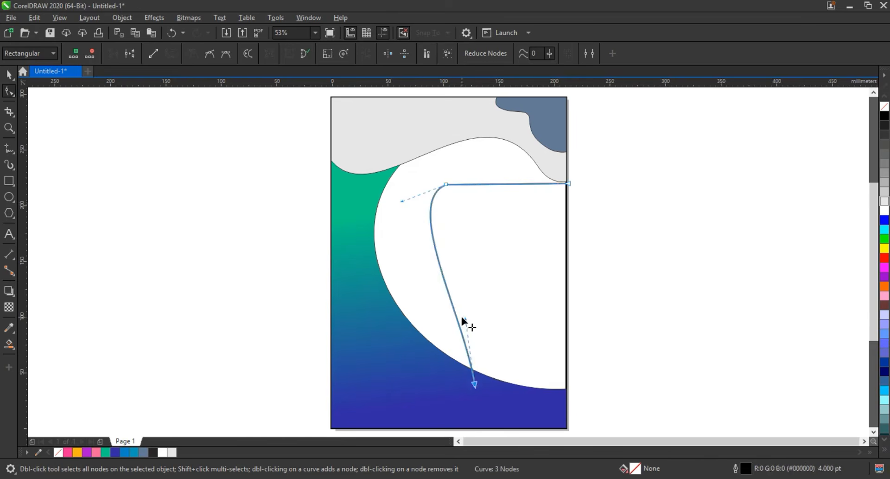
{"action": "left_click_drag", "start_coordinate": [462, 318], "coordinate": [416, 336]}
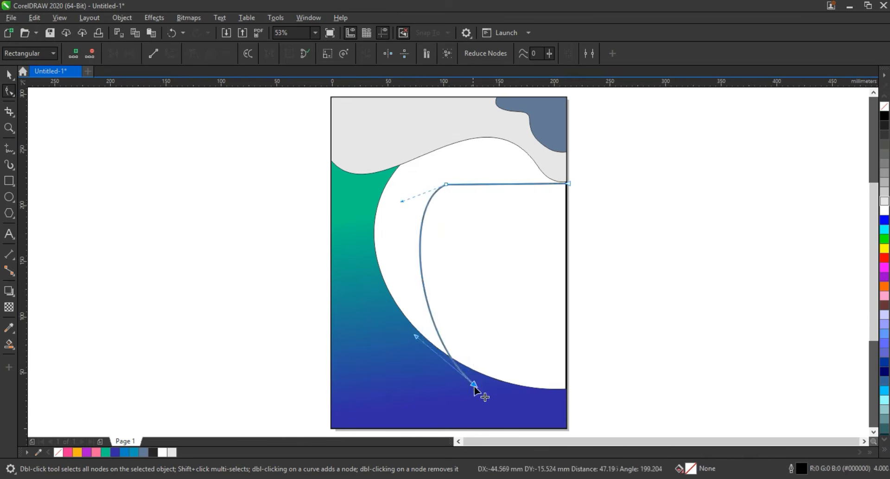
{"action": "left_click_drag", "start_coordinate": [475, 386], "coordinate": [479, 385]}
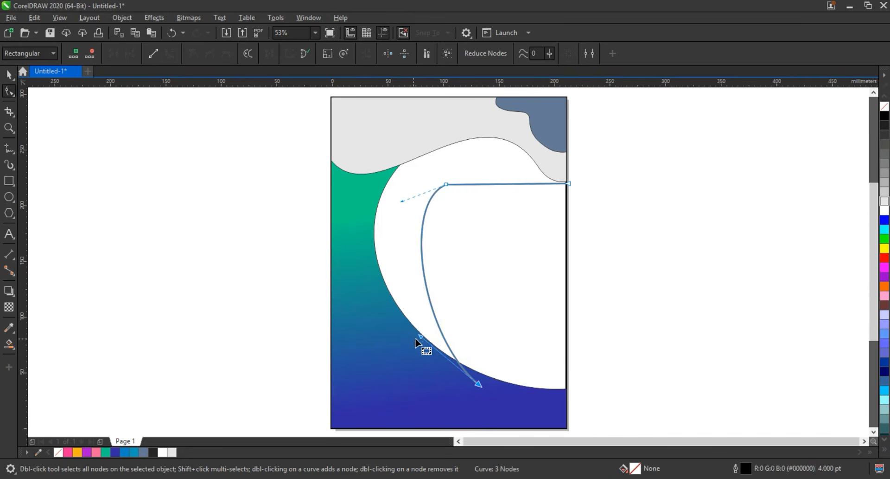
{"action": "left_click_drag", "start_coordinate": [418, 335], "coordinate": [401, 332]}
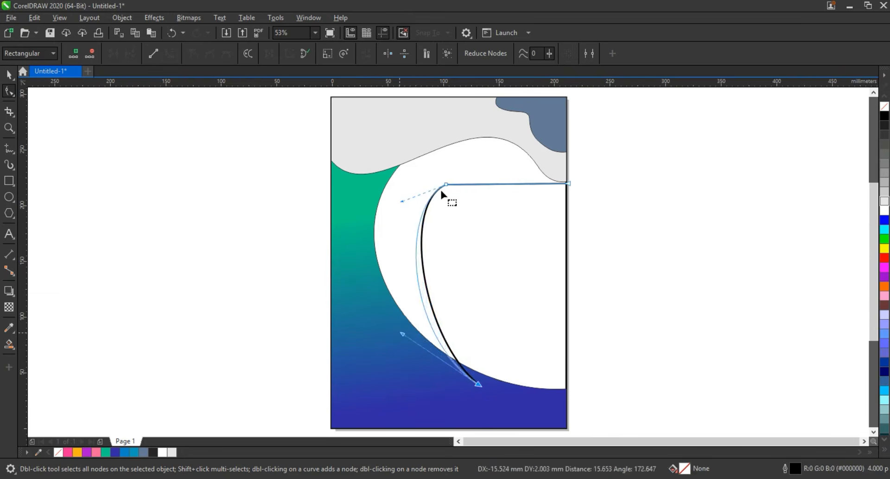
{"action": "left_click_drag", "start_coordinate": [442, 192], "coordinate": [443, 191]}
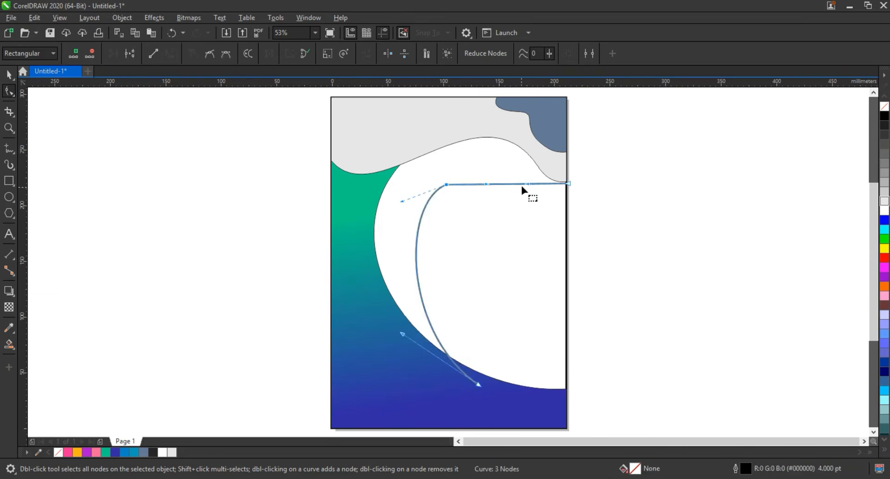
- Bend the upper segment into a shallow wave and align the middle node's handles for a smooth transition between both segments
{"action": "left_click_drag", "start_coordinate": [525, 185], "coordinate": [540, 210]}
{"action": "left_click_drag", "start_coordinate": [487, 184], "coordinate": [488, 155]}
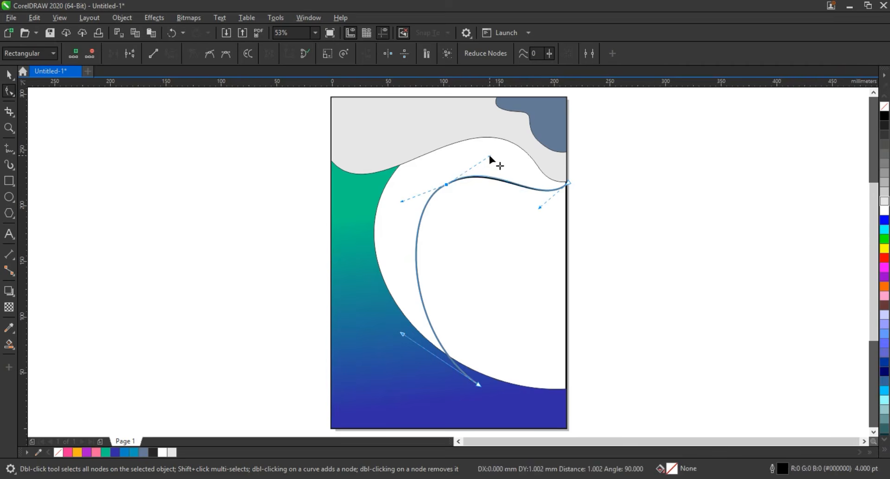
{"action": "left_click_drag", "start_coordinate": [402, 202], "coordinate": [400, 221]}
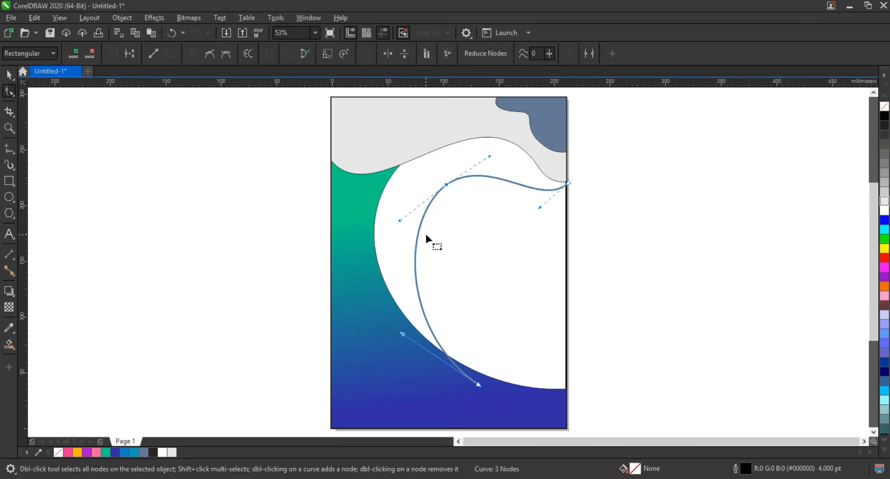
- Smart-fill the area between the gradient shape and the curve, and skew the curve's top slightly to the right
{"action": "left_click", "coordinate": [13, 346]}
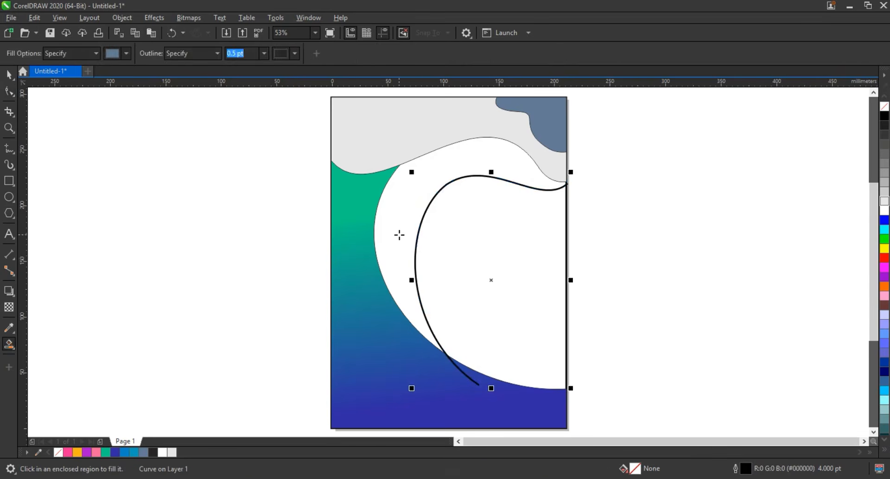
{"action": "left_click", "coordinate": [399, 235]}
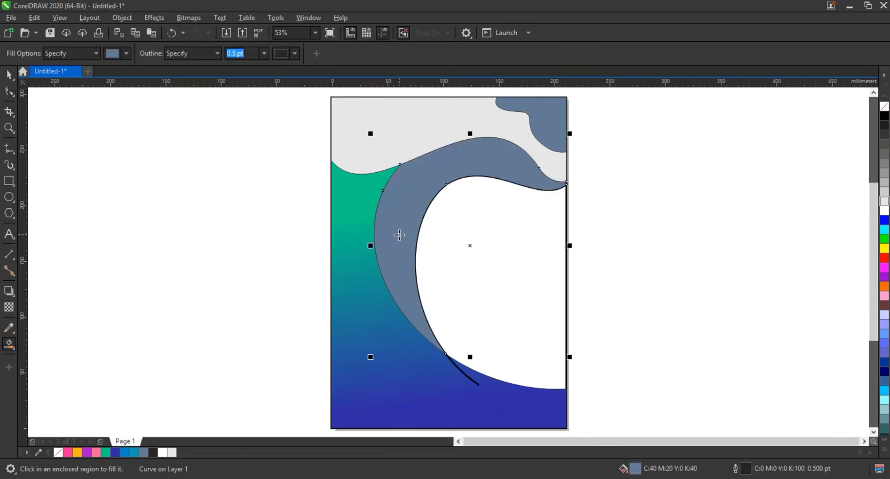
{"action": "key", "text": "space"}
{"action": "left_click", "coordinate": [454, 367]}
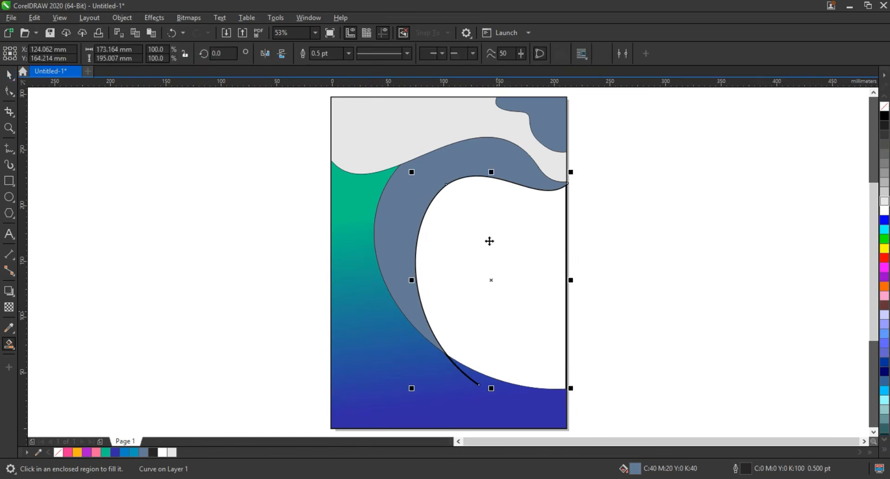
{"action": "left_click", "coordinate": [492, 281]}
{"action": "left_click_drag", "start_coordinate": [493, 170], "coordinate": [498, 171]}
- Smart-fill the thin crescent between the blue-grey shape and the skewed curve, and delete the curve
{"action": "left_click", "coordinate": [9, 344]}
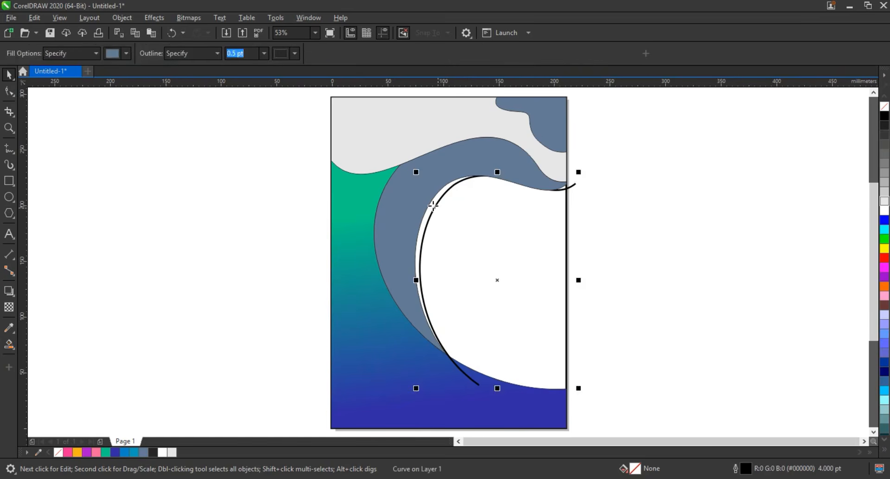
{"action": "left_click", "coordinate": [436, 210]}
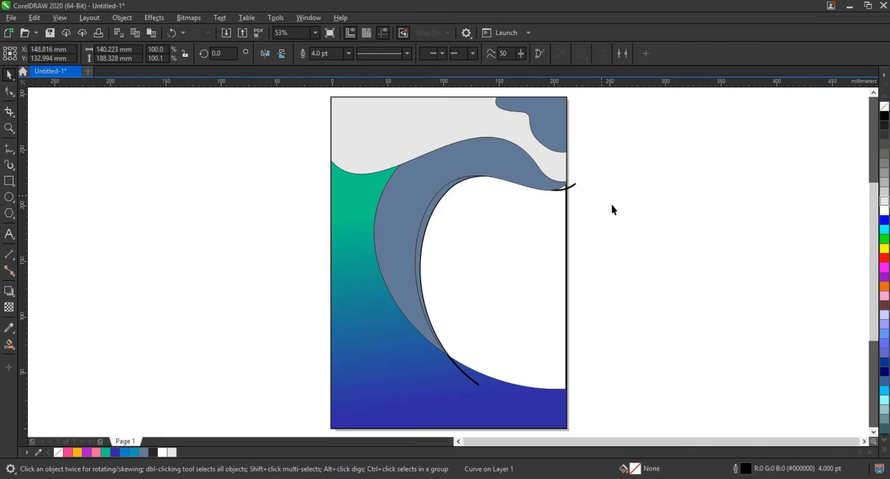
{"action": "key", "text": "Delete"}
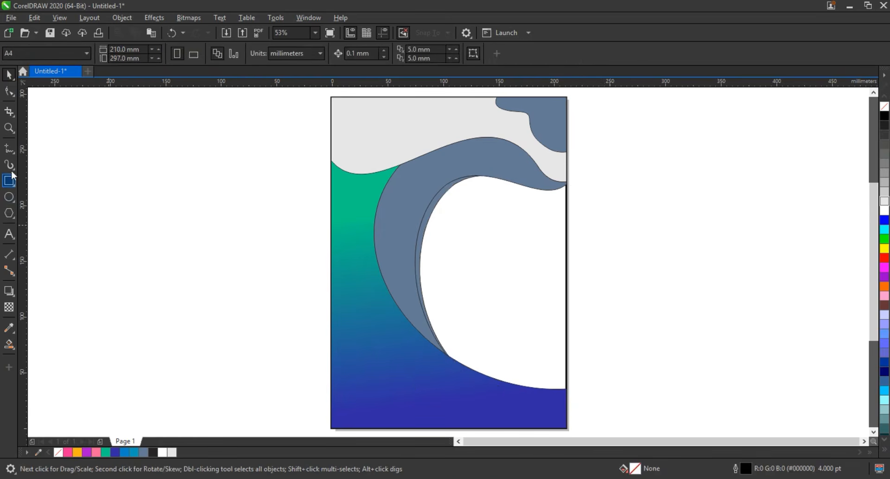
- Draw a three-node line across the lower page, from past its right edge via the crescent's lower tip to past its left edge
{"action": "left_click", "coordinate": [9, 148]}
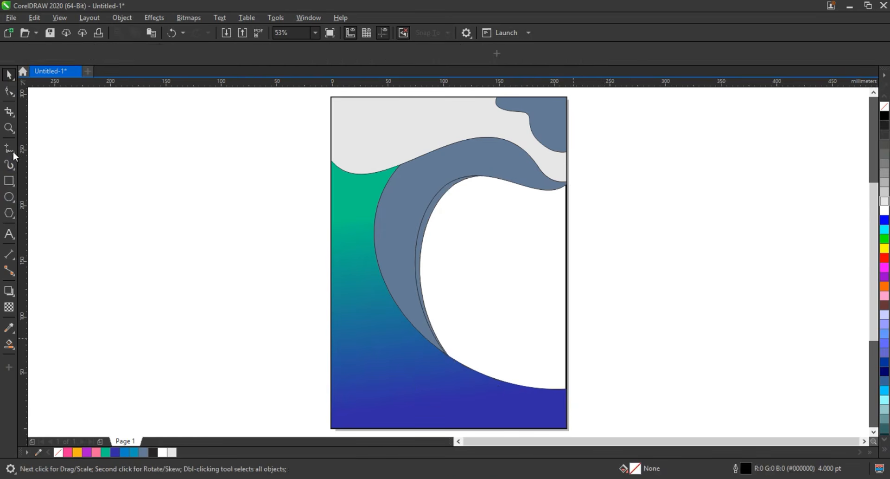
{"action": "key", "text": "F5"}
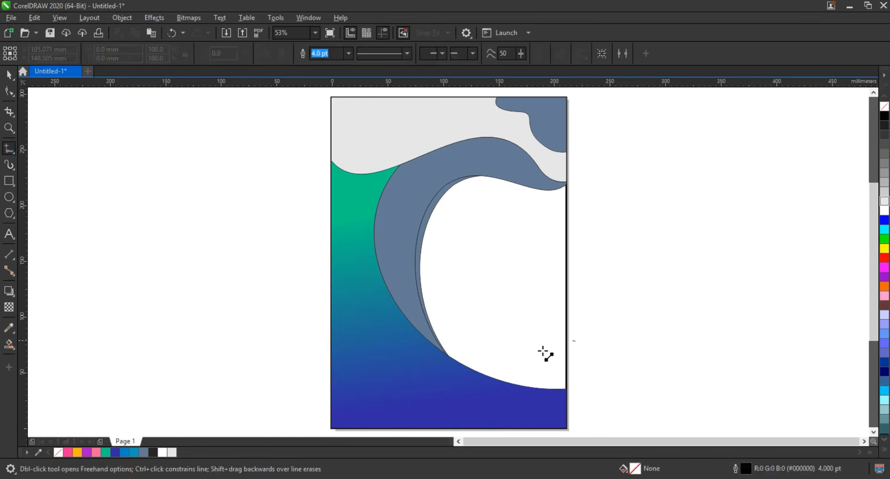
{"action": "left_click", "coordinate": [575, 342]}
{"action": "left_click", "coordinate": [443, 360]}
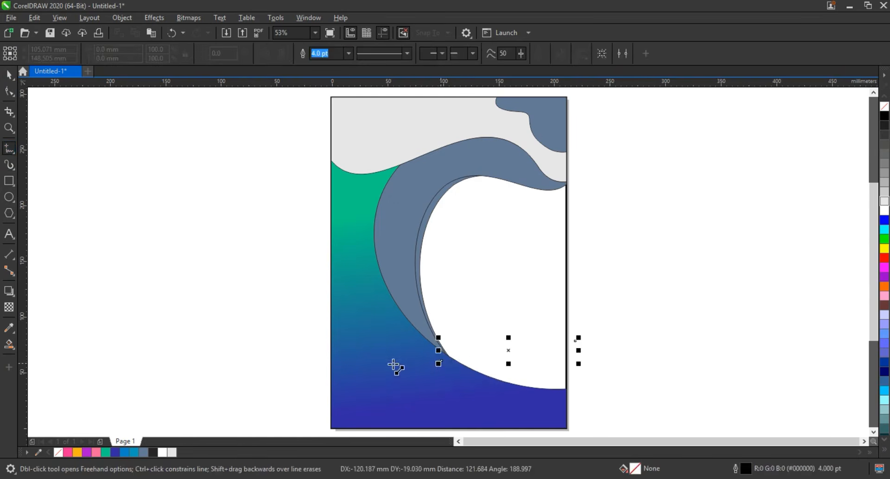
- Convert both segments of the three-node line to curves and bend the right segment into a wave
{"action": "left_click", "coordinate": [11, 94]}
{"action": "left_click_drag", "start_coordinate": [279, 311], "coordinate": [597, 387]}
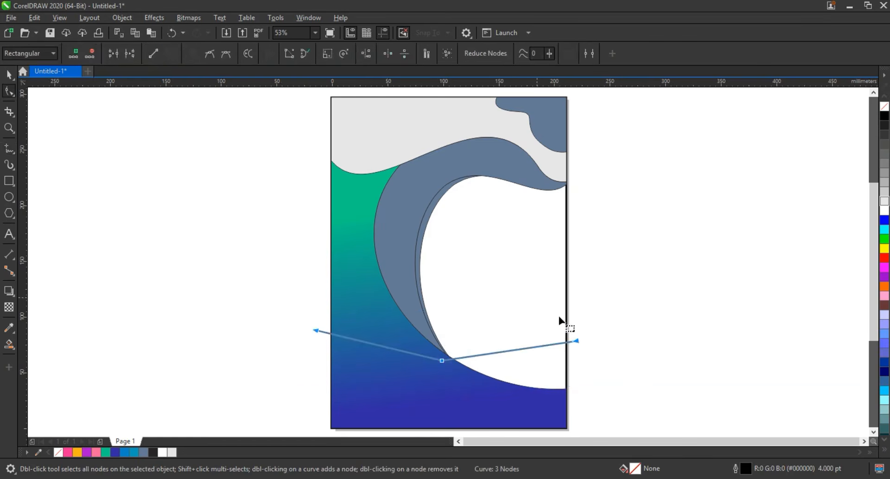
{"action": "left_click_drag", "start_coordinate": [531, 344], "coordinate": [530, 309]}
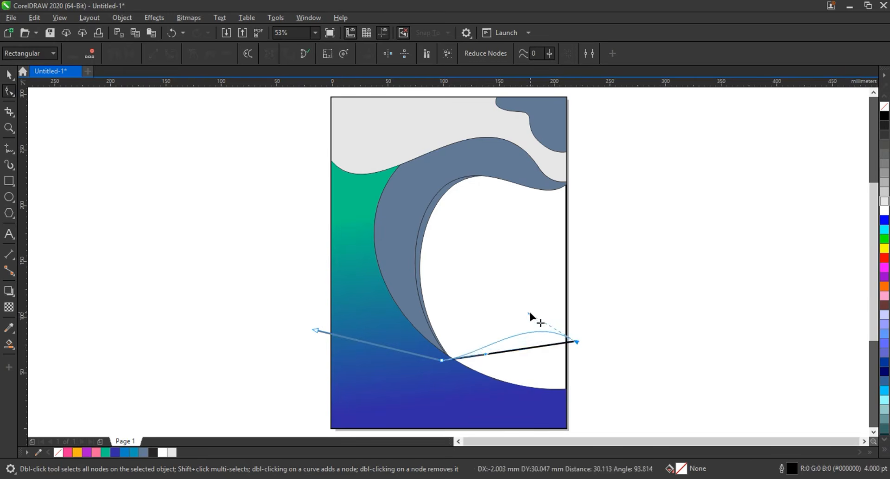
{"action": "left_click_drag", "start_coordinate": [485, 354], "coordinate": [498, 385]}
{"action": "double_click", "coordinate": [442, 361]}
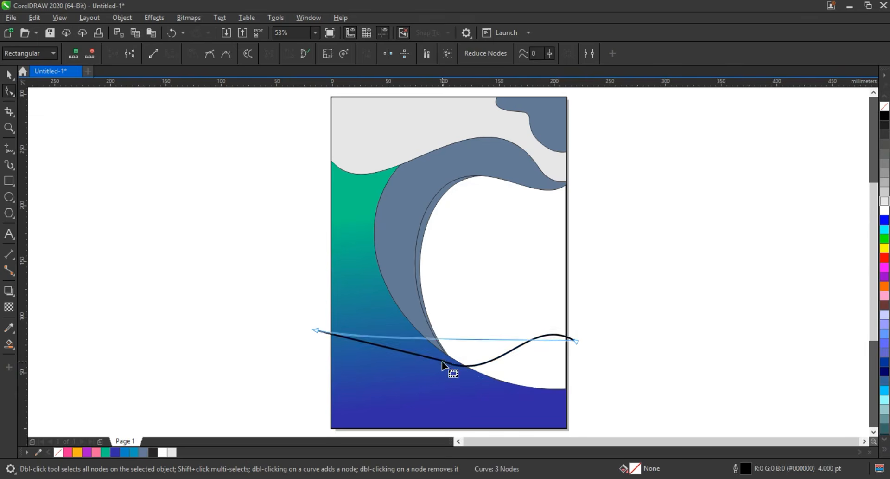
{"action": "left_click_drag", "start_coordinate": [329, 313], "coordinate": [302, 347]}
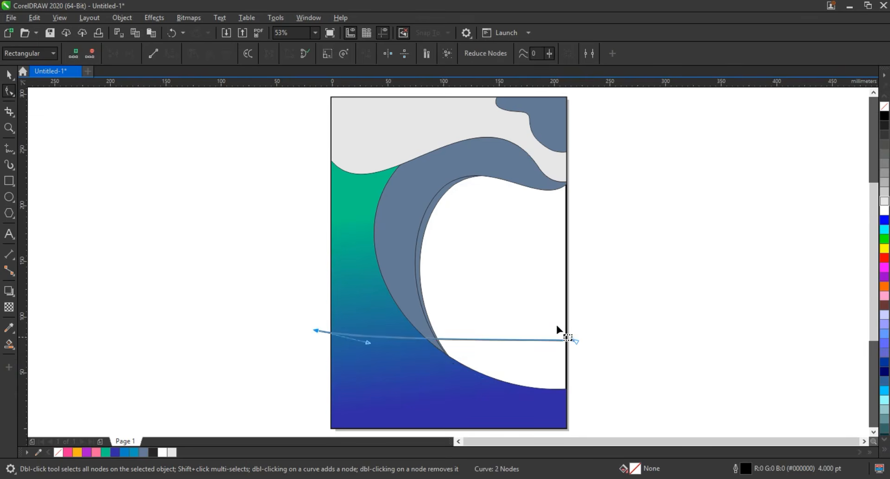
{"action": "left_click_drag", "start_coordinate": [573, 341], "coordinate": [575, 308]}
{"action": "key", "text": "z"}
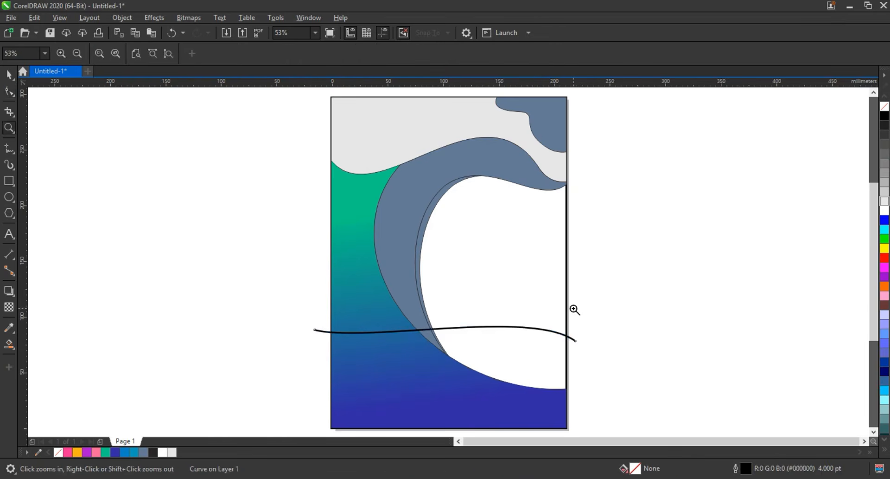
{"action": "left_click", "coordinate": [10, 92]}
{"action": "key", "text": "ctrl+z"}
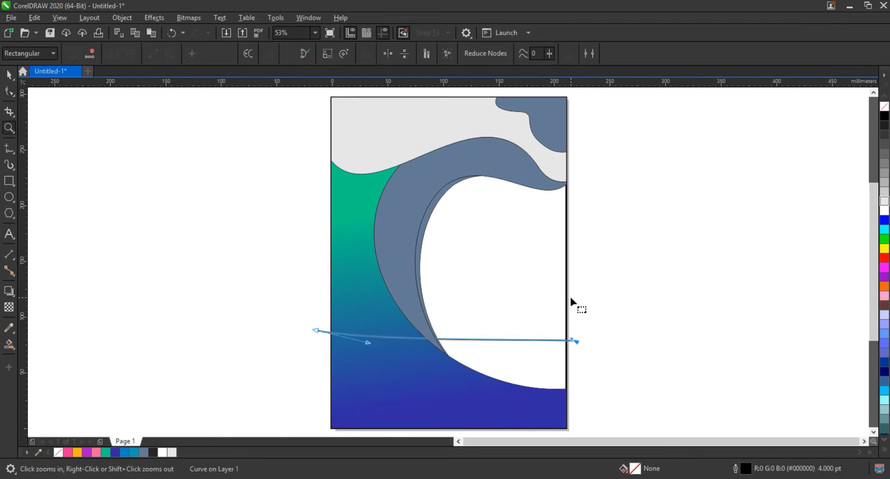
{"action": "key", "text": "ctrl+z"}
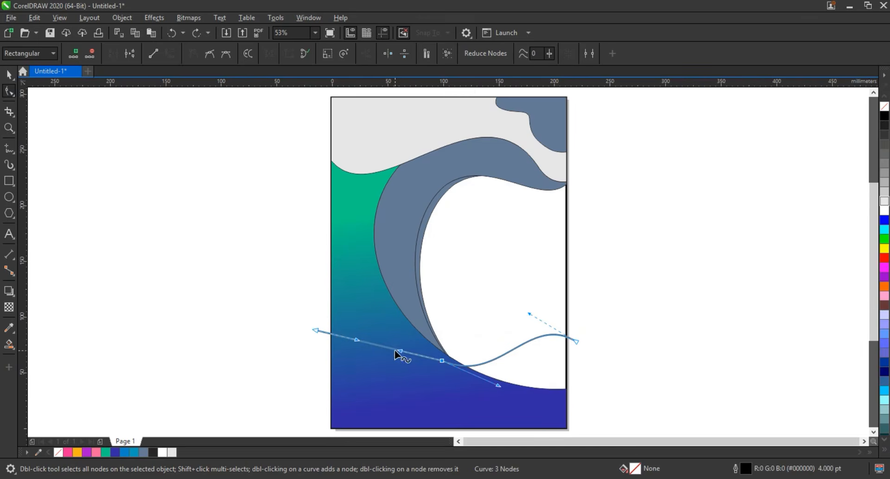
- Lower the curve's middle node, raise its left end, and align the handles into one smooth wave across the lower page
{"action": "left_click", "coordinate": [393, 351]}
{"action": "left_click_drag", "start_coordinate": [443, 362], "coordinate": [439, 388]}
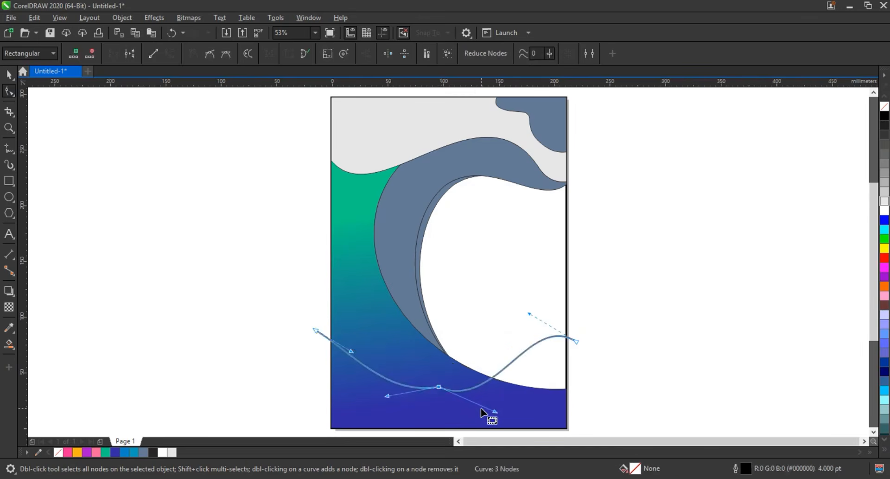
{"action": "left_click_drag", "start_coordinate": [494, 411], "coordinate": [494, 376]}
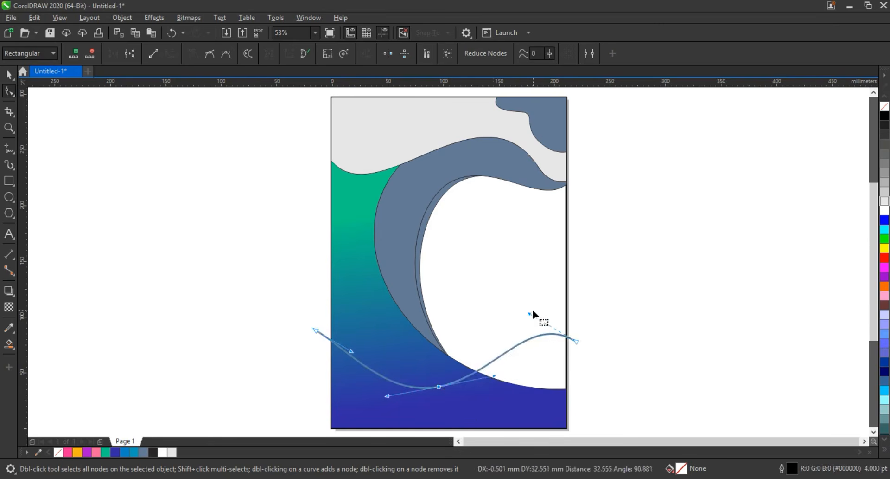
{"action": "left_click_drag", "start_coordinate": [530, 308], "coordinate": [533, 302]}
{"action": "left_click_drag", "start_coordinate": [318, 328], "coordinate": [324, 311]}
{"action": "left_click_drag", "start_coordinate": [389, 398], "coordinate": [388, 397]}
{"action": "left_click_drag", "start_coordinate": [358, 333], "coordinate": [331, 338]}
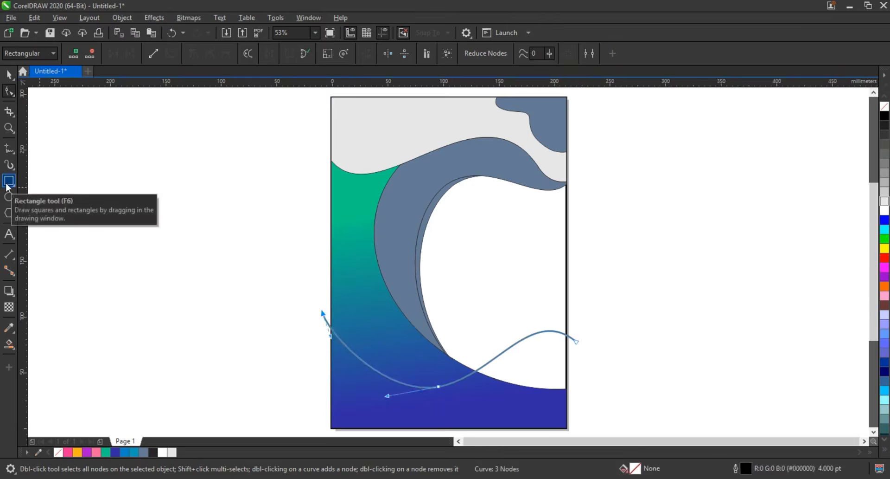
- Duplicate the wavy curve in place
{"action": "left_click", "coordinate": [9, 74]}
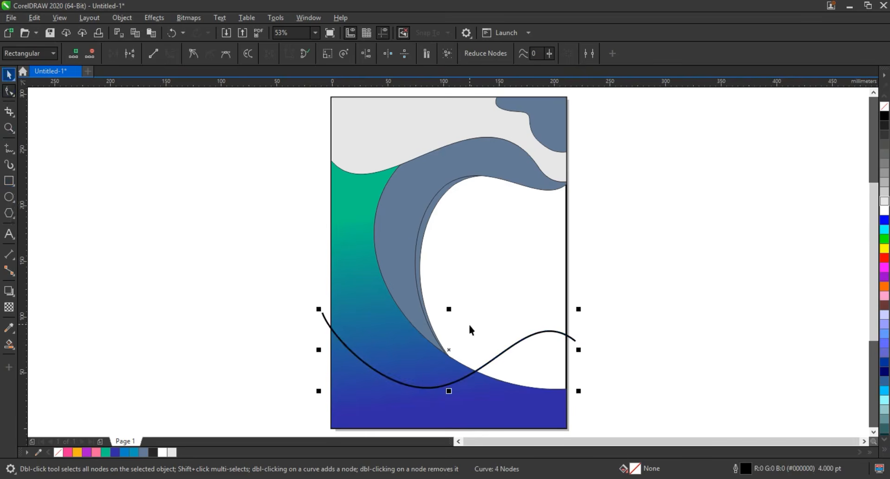
{"action": "key", "text": "space"}
{"action": "left_click_drag", "start_coordinate": [528, 331], "coordinate": [531, 324]}
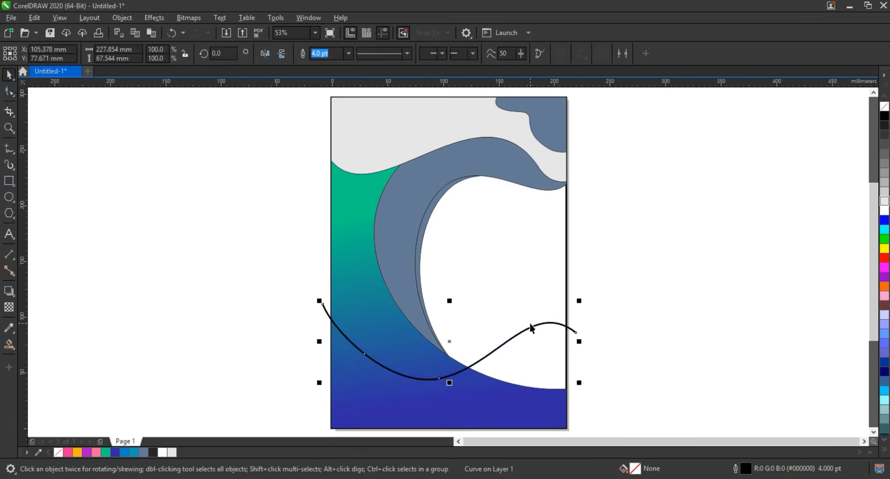
{"action": "key", "text": "ctrl+z"}
{"action": "key", "text": "ctrl+c"}
{"action": "key", "text": "ctrl+v"}
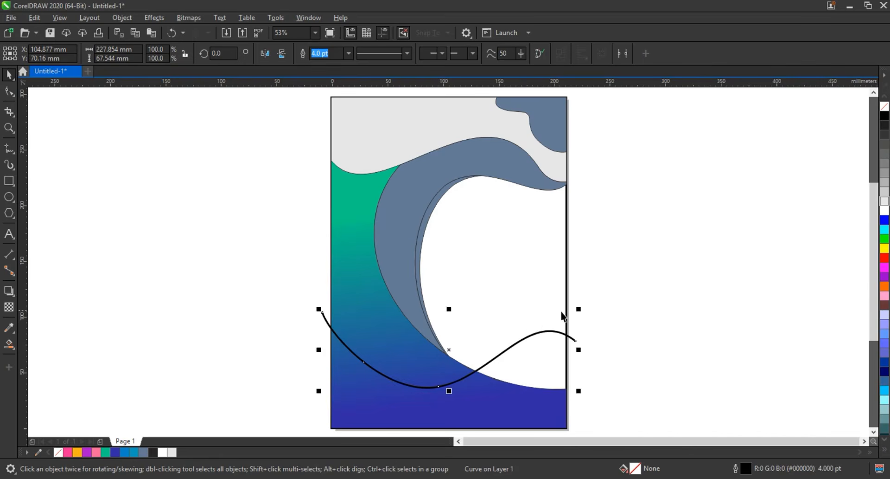
- Reshape the duplicate curve with a higher crest on the right and its trough nodes shifted up and left, separating it from the original
{"action": "left_click", "coordinate": [8, 92]}
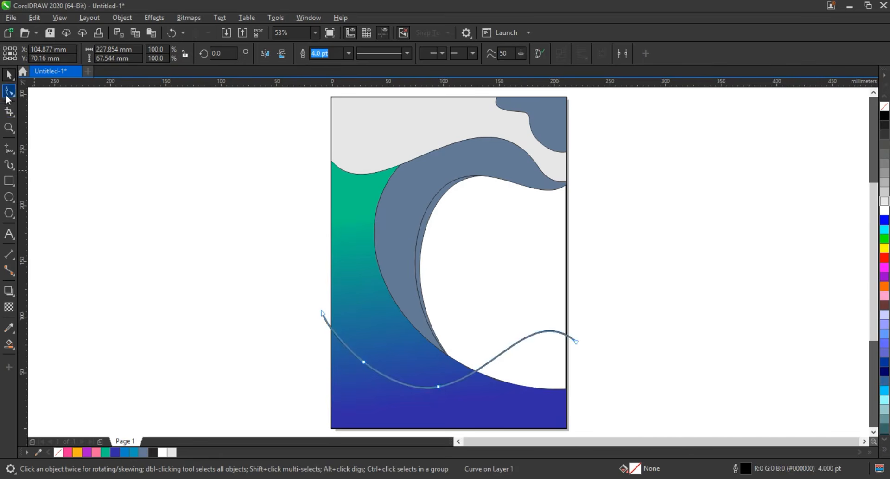
{"action": "left_click_drag", "start_coordinate": [577, 339], "coordinate": [578, 334]}
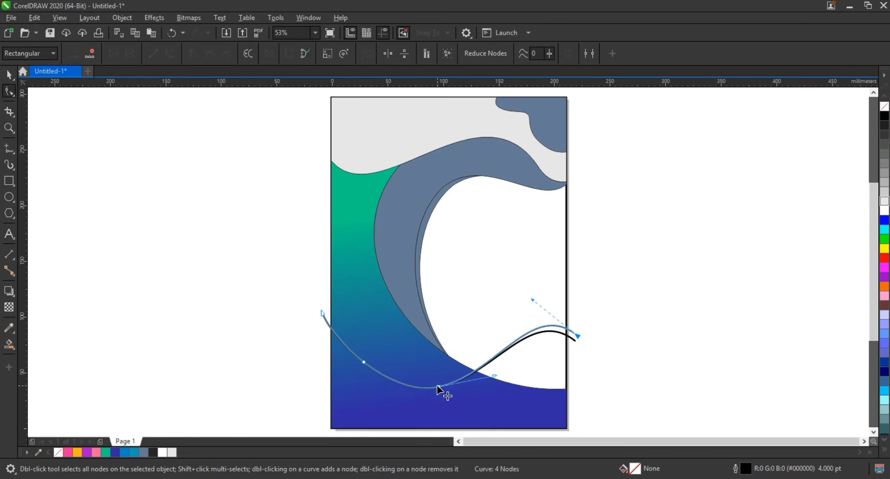
{"action": "left_click_drag", "start_coordinate": [439, 389], "coordinate": [414, 380]}
{"action": "left_click_drag", "start_coordinate": [533, 301], "coordinate": [538, 271]}
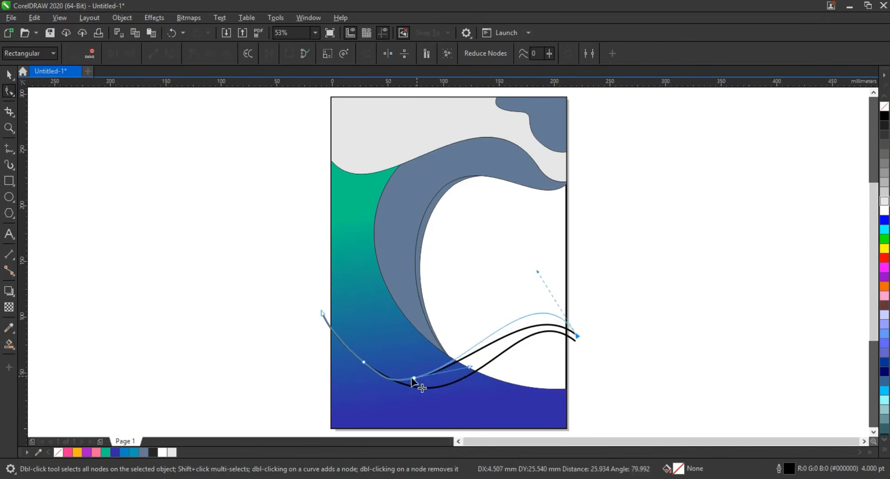
{"action": "left_click_drag", "start_coordinate": [364, 363], "coordinate": [339, 352]}
{"action": "left_click_drag", "start_coordinate": [415, 378], "coordinate": [410, 373]}
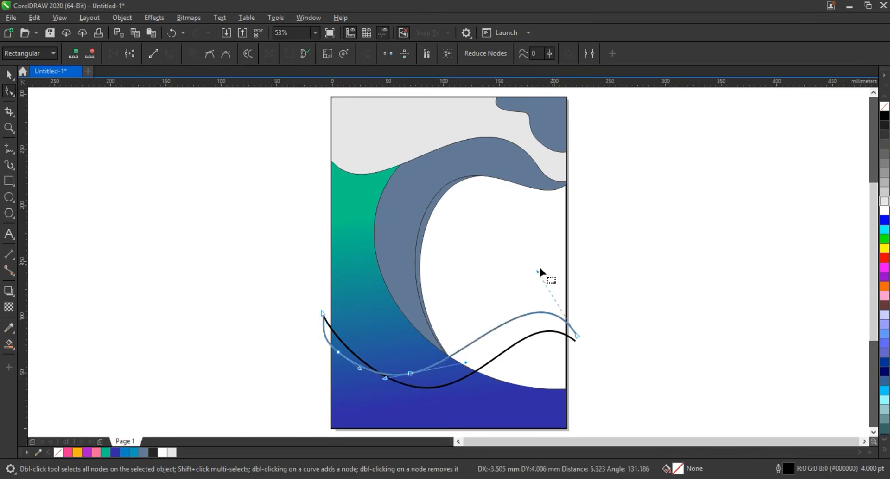
{"action": "left_click_drag", "start_coordinate": [537, 272], "coordinate": [533, 262]}
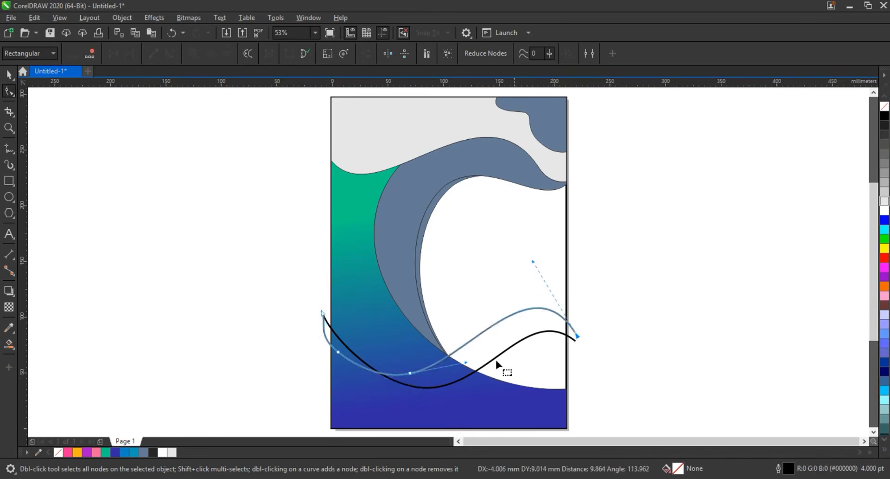
{"action": "left_click_drag", "start_coordinate": [465, 363], "coordinate": [467, 366]}
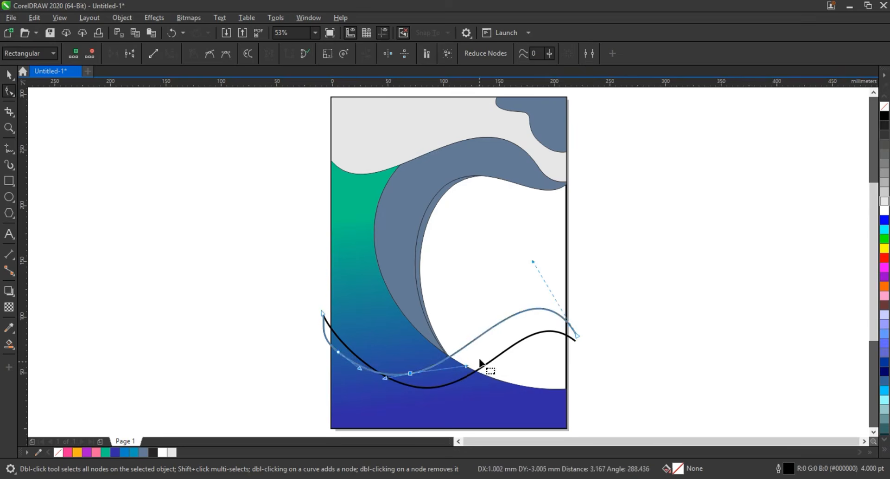
- Draw a straight line about 222 mm long from the wavy curves' right end to the page's lower-left corner
{"action": "left_click", "coordinate": [9, 346]}
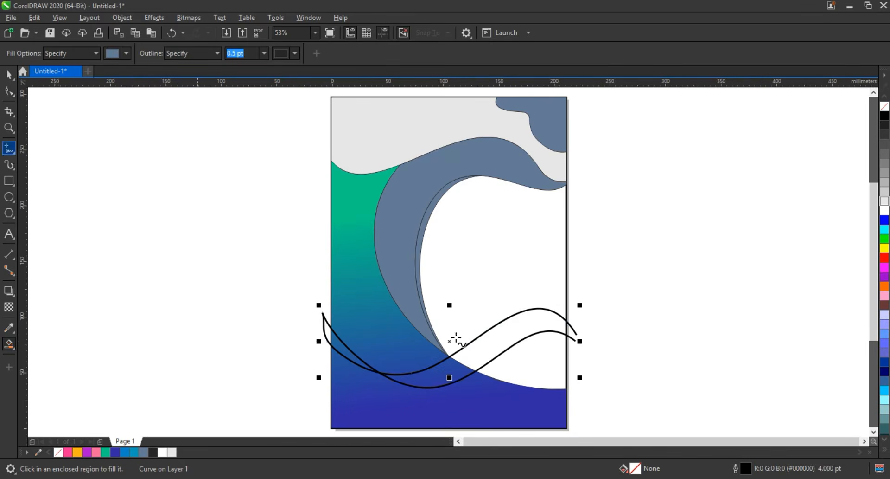
{"action": "key", "text": "F5"}
{"action": "left_click", "coordinate": [575, 342]}
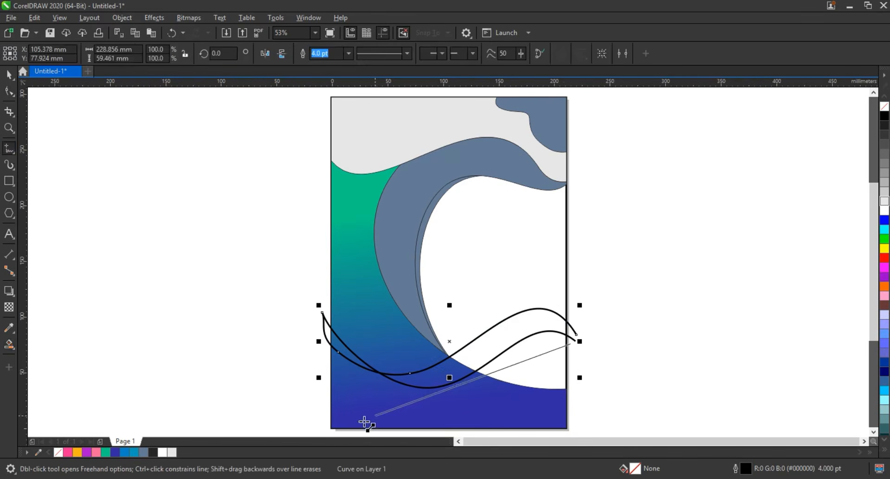
{"action": "left_click", "coordinate": [338, 395]}
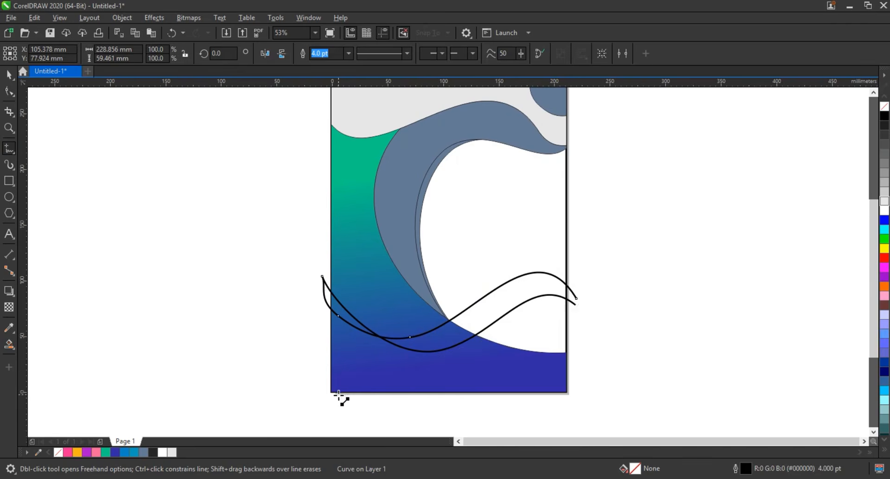
- Convert the straight line to a curve, bend it into a long S-shape, and adjust its right end near the wavy curves' ends
{"action": "key", "text": "F10"}
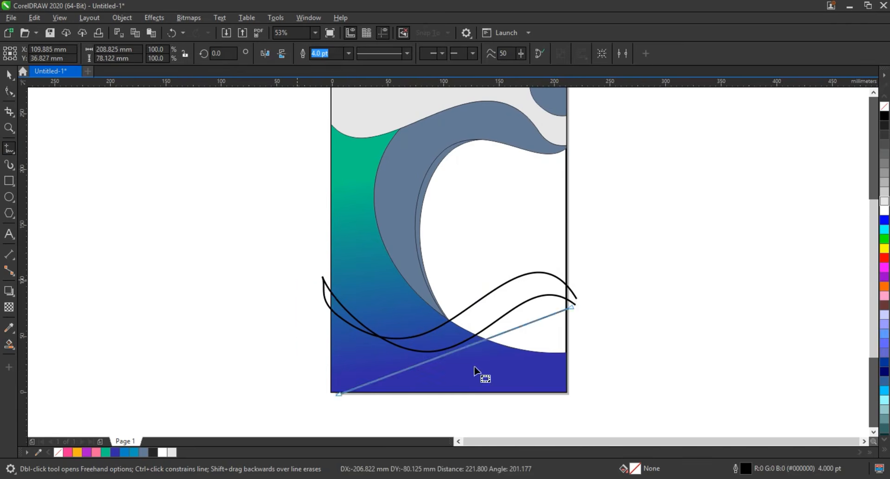
{"action": "key", "text": "F10"}
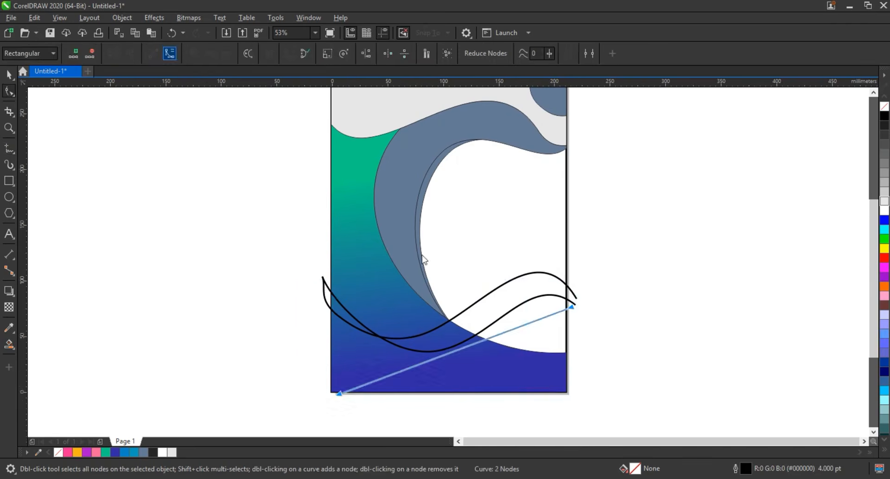
{"action": "left_click_drag", "start_coordinate": [416, 369], "coordinate": [466, 406]}
{"action": "left_click", "coordinate": [410, 368]}
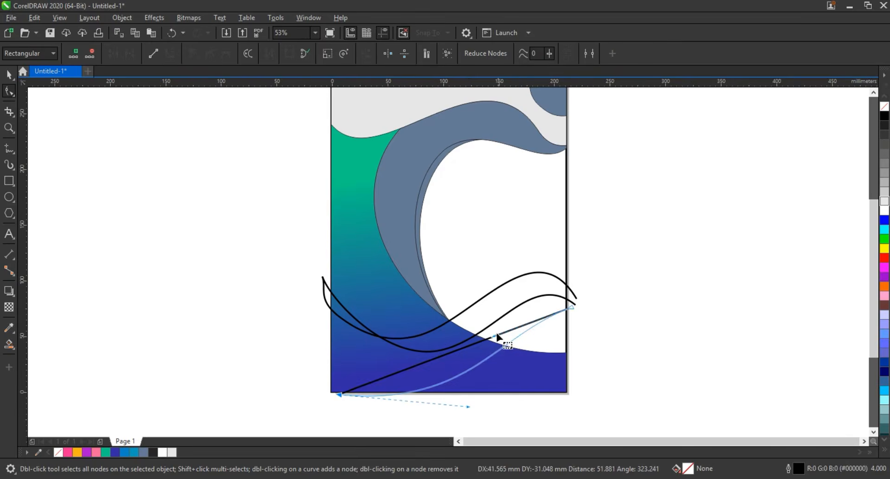
{"action": "left_click_drag", "start_coordinate": [494, 336], "coordinate": [485, 312]}
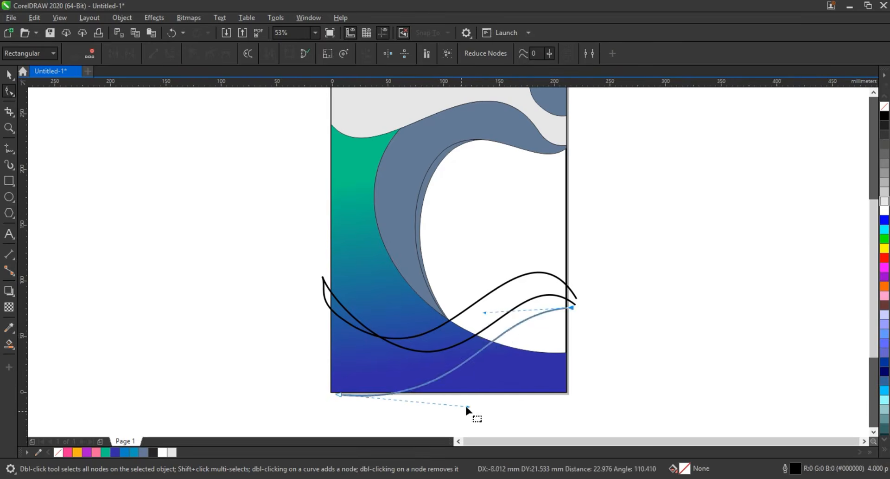
{"action": "left_click_drag", "start_coordinate": [466, 406], "coordinate": [482, 416]}
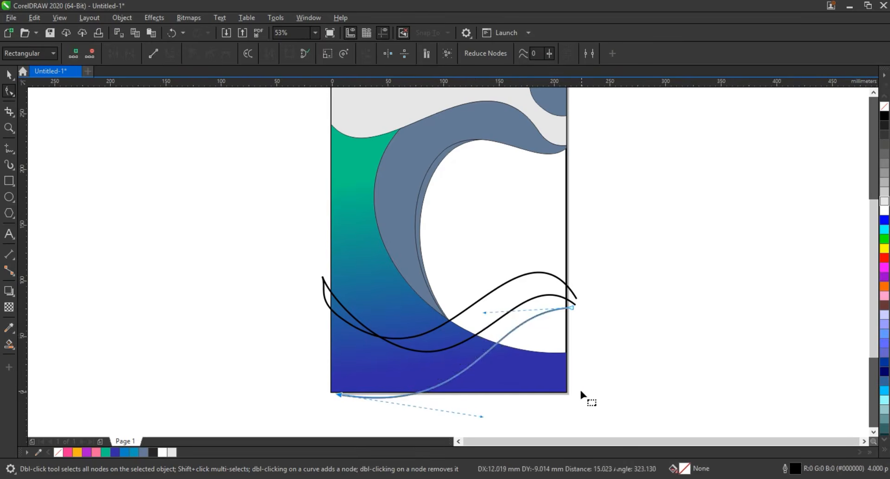
{"action": "left_click_drag", "start_coordinate": [575, 307], "coordinate": [594, 310]}
{"action": "key", "text": "space"}
{"action": "left_click", "coordinate": [627, 313]}
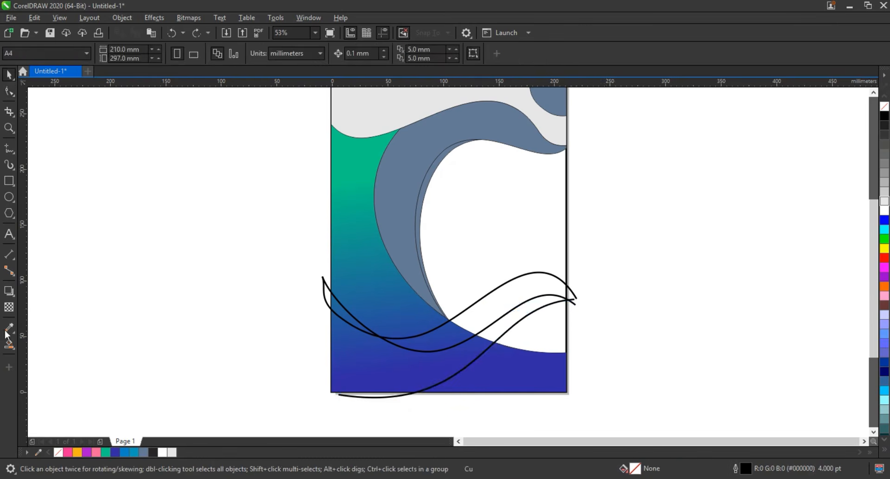
- Smart-fill the two areas beneath the S-shaped curve in blue-grey and weld them into one shape
{"action": "left_click", "coordinate": [530, 335]}
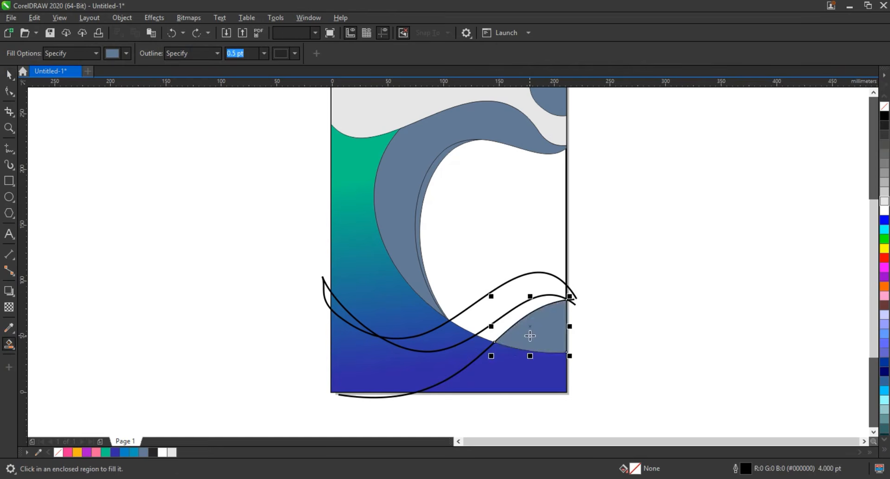
{"action": "left_click", "coordinate": [515, 362]}
{"action": "left_click", "coordinate": [9, 74]}
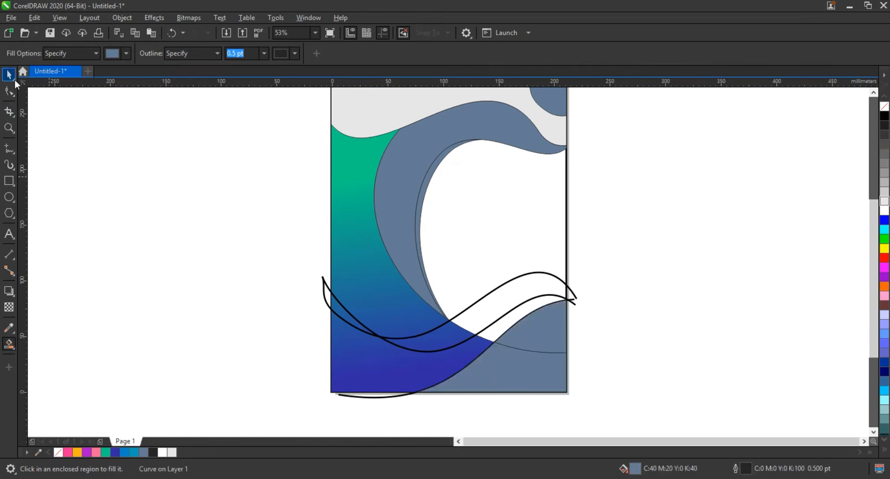
{"action": "left_click", "coordinate": [571, 296]}
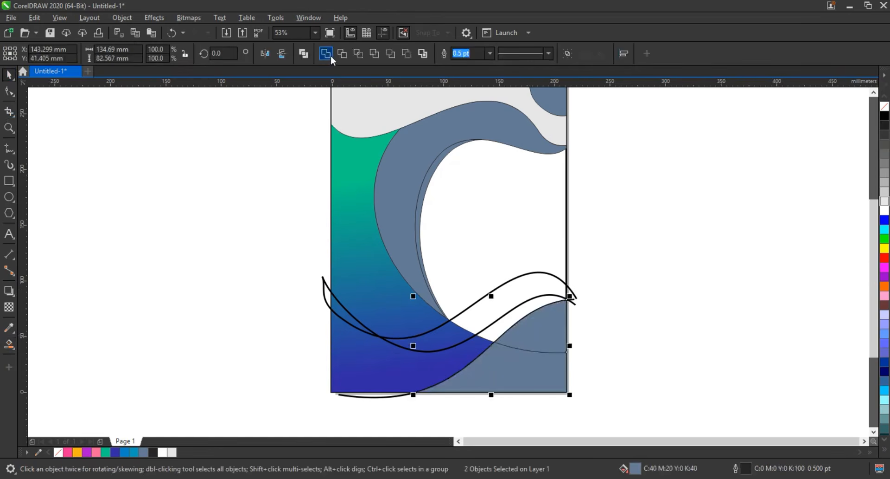
{"action": "left_click", "coordinate": [134, 358]}
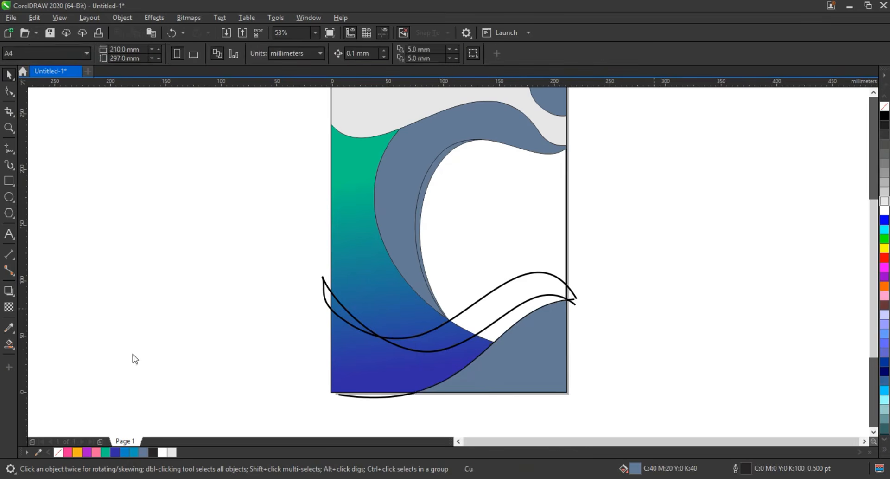
- Smart-fill the areas between the lower wavy curve and the S-shaped curve in blue-grey
{"action": "key", "text": "space"}
{"action": "left_click", "coordinate": [496, 333]}
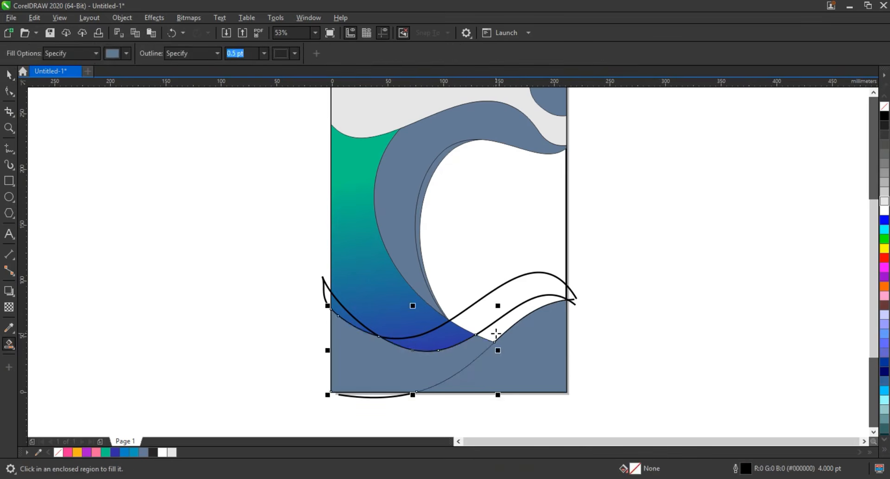
{"action": "key", "text": "space"}
{"action": "left_click", "coordinate": [361, 368], "text": "shift"}
{"action": "left_click", "coordinate": [254, 335]}
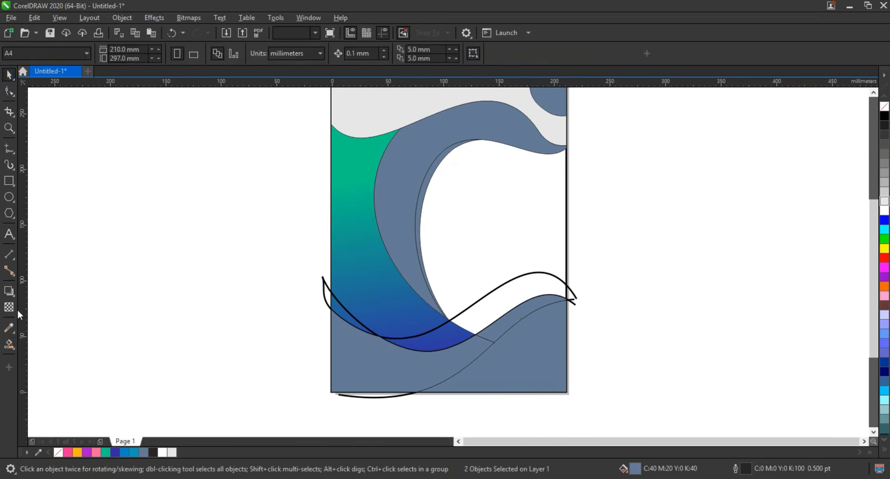
- Smart-fill the remaining sliver between the wavy curves at the page's left edge in blue-grey and weld it with the adjoining lower wave areas
{"action": "left_click", "coordinate": [9, 344]}
{"action": "left_click", "coordinate": [348, 319]}
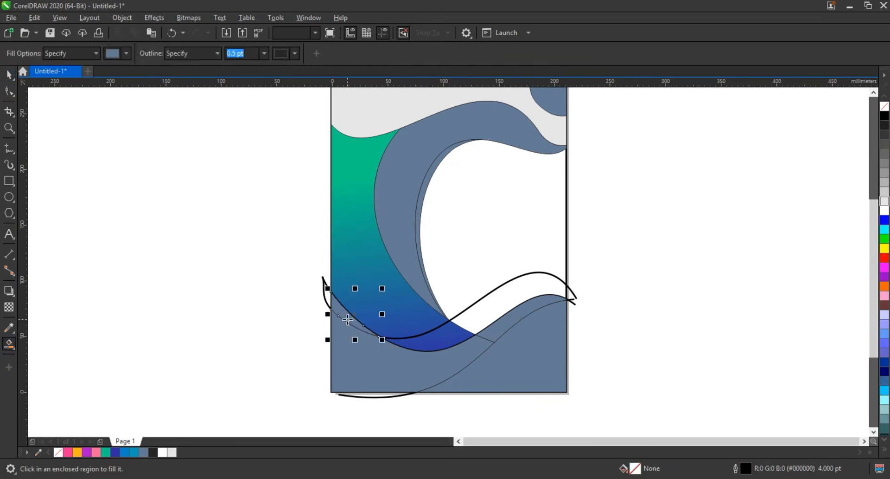
{"action": "key", "text": "space"}
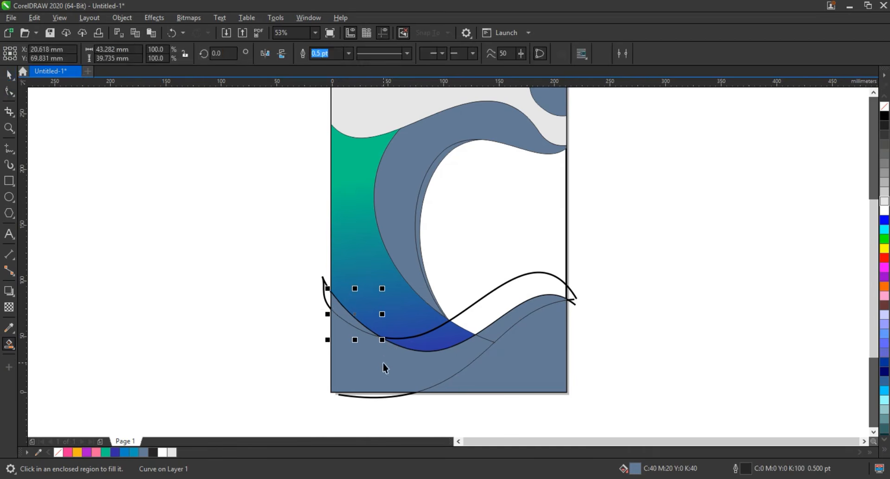
{"action": "left_click", "coordinate": [383, 363]}
{"action": "left_click", "coordinate": [520, 315], "text": "shift"}
{"action": "left_click", "coordinate": [520, 314], "text": "shift"}
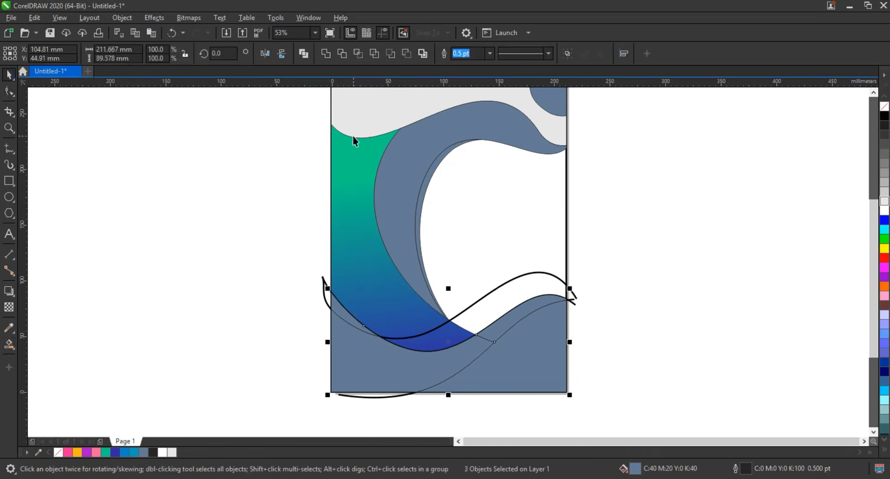
{"action": "left_click", "coordinate": [252, 295]}
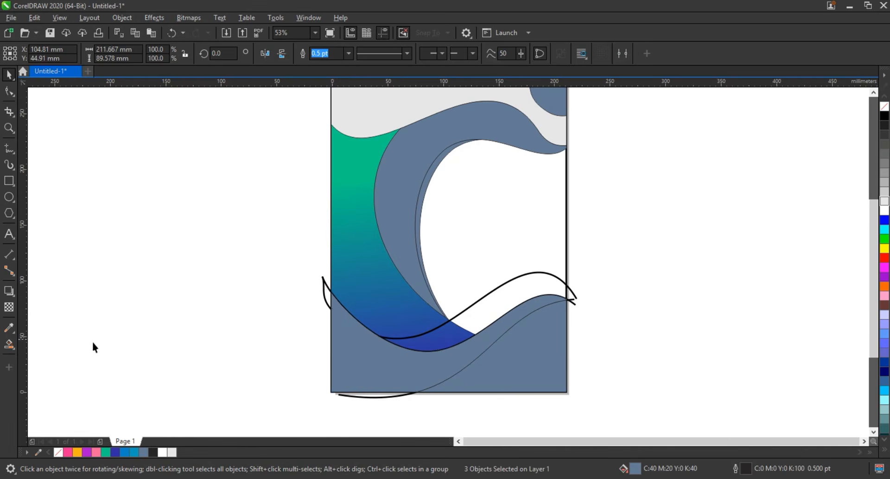
- Smart-fill the areas between the upper and lower wavy curves in blue-grey and weld them into one band
{"action": "key", "text": "space"}
{"action": "left_click", "coordinate": [425, 340]}
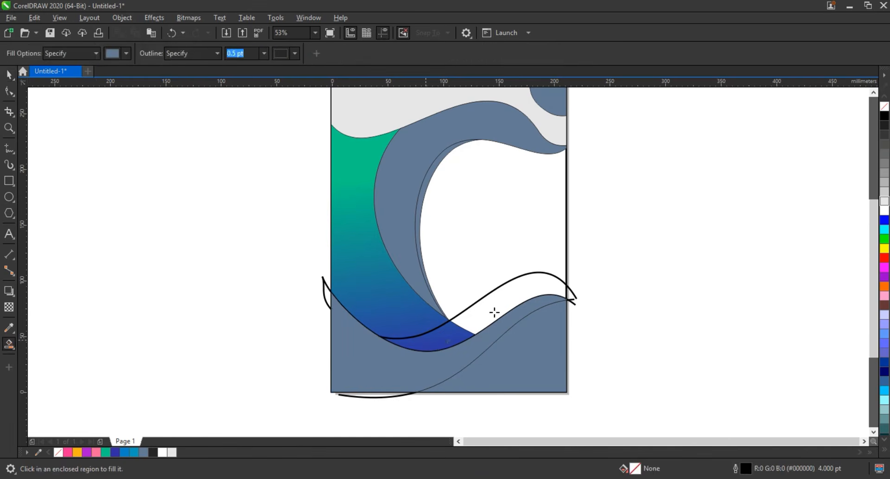
{"action": "left_click", "coordinate": [495, 312]}
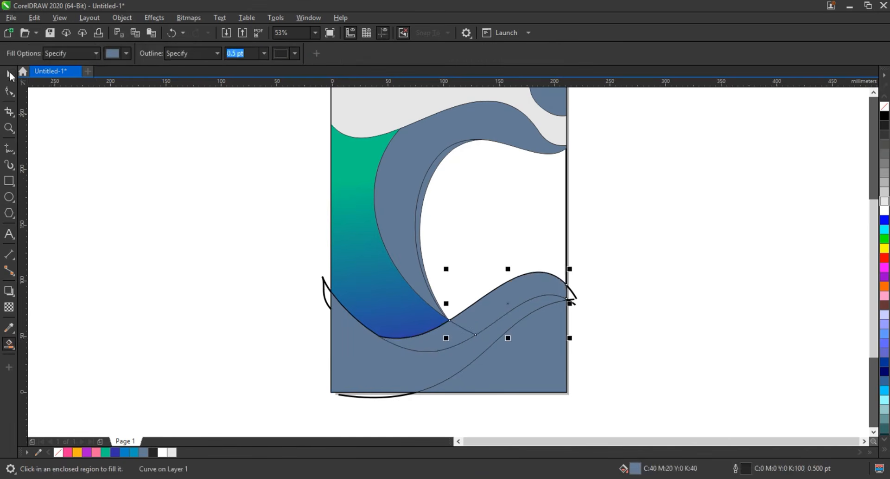
{"action": "key", "text": "space"}
{"action": "left_click", "coordinate": [447, 339], "text": "shift"}
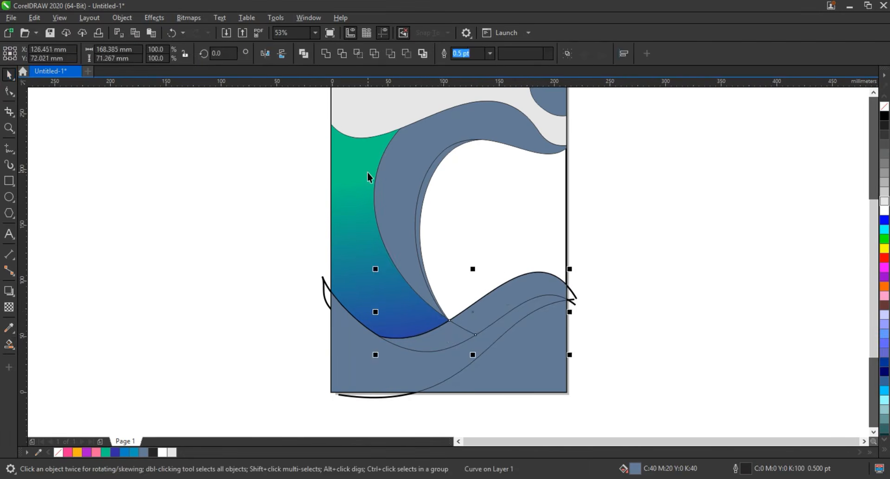
{"action": "left_click", "coordinate": [600, 261]}
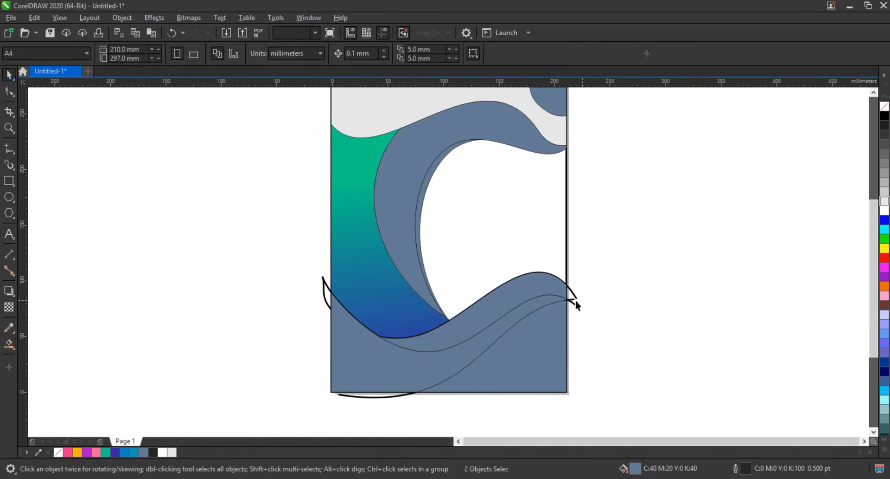
- Delete the two wavy guide curves and the S-shaped guide curve at the bottom of the page
{"action": "left_click", "coordinate": [576, 302]}
{"action": "key", "text": "Delete"}
{"action": "left_click", "coordinate": [574, 300]}
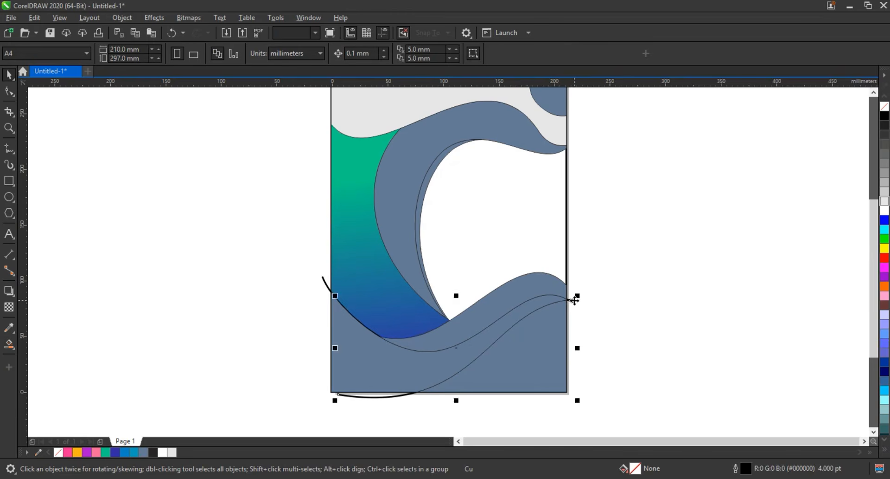
{"action": "key", "text": "Delete"}
{"action": "left_click", "coordinate": [573, 301]}
{"action": "key", "text": "Delete"}
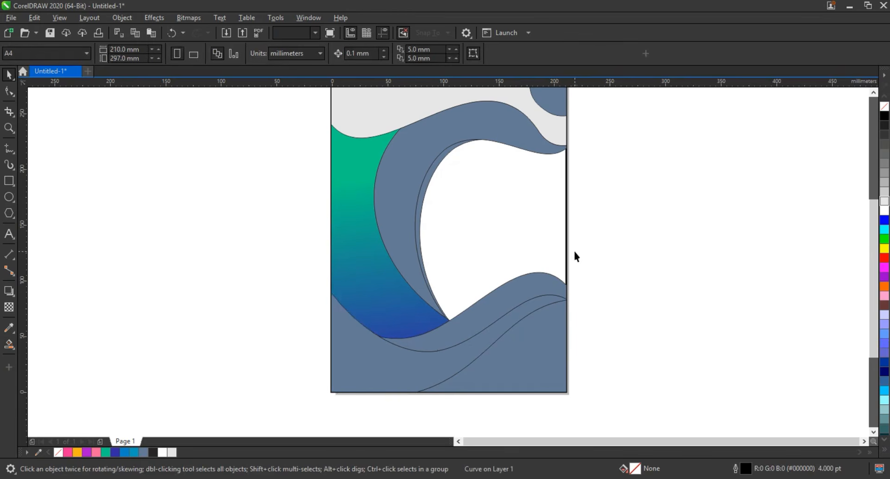
- Fill the page rectangle with deep navy blue (#000066) and the lower-left wave shape with white
{"action": "left_click", "coordinate": [566, 256]}
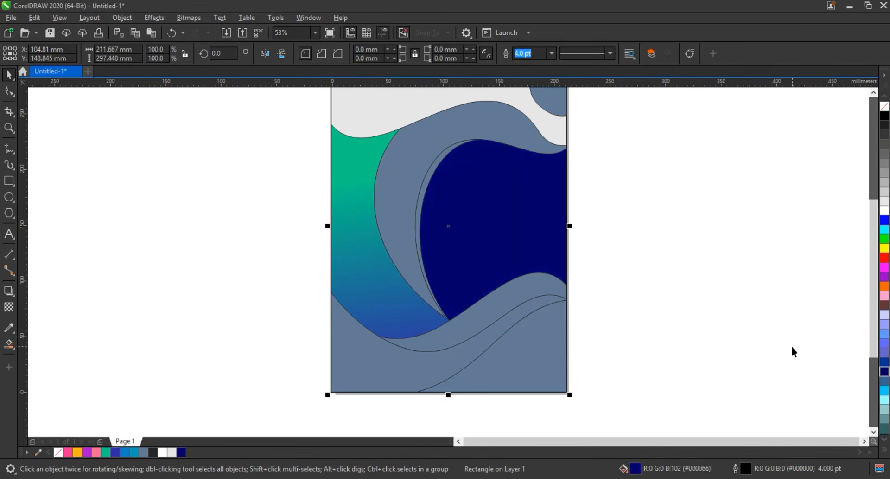
{"action": "left_click", "coordinate": [451, 367]}
{"action": "left_click", "coordinate": [885, 211]}
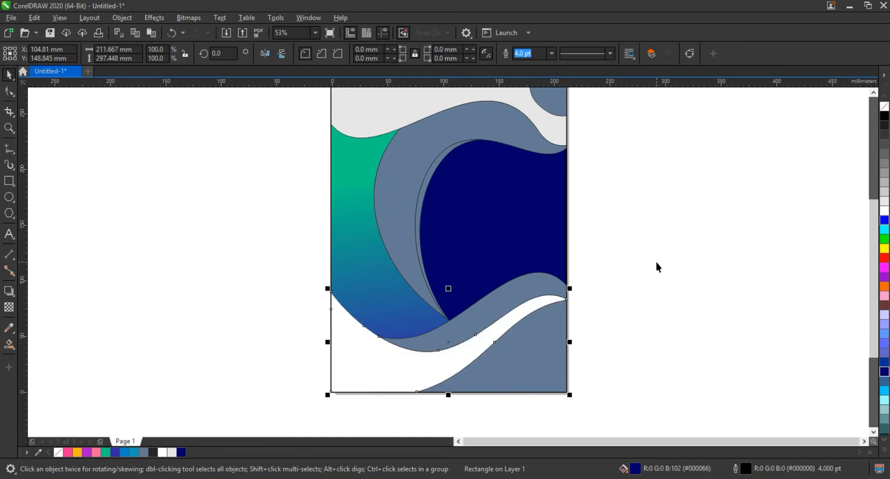
{"action": "left_click", "coordinate": [523, 347]}
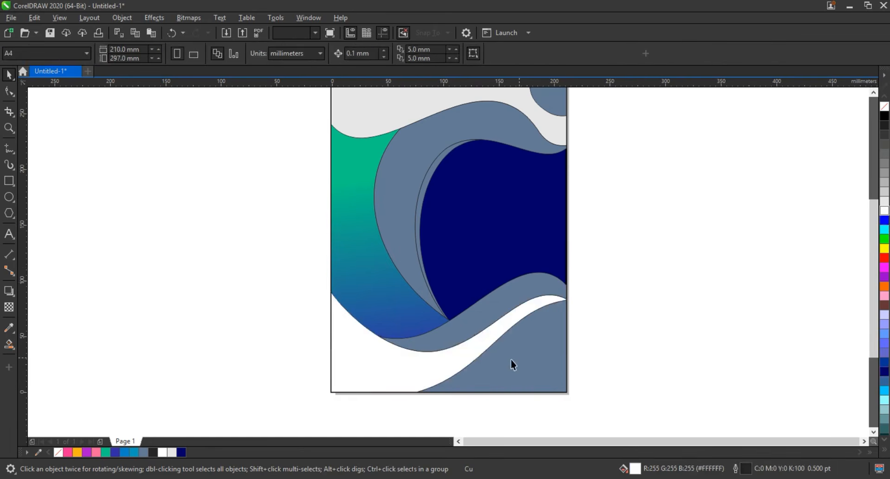
{"action": "left_click", "coordinate": [412, 433]}
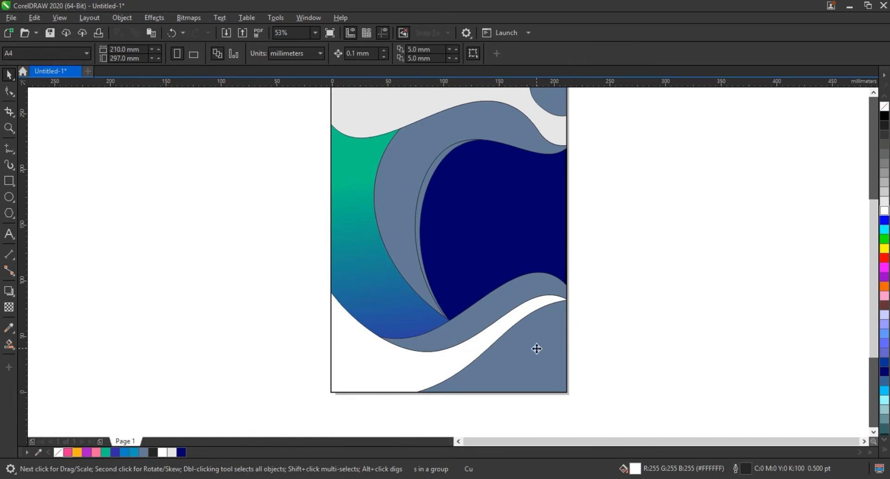
- Apply a linear gradient to the lower-right corner shape, running from pink at the page edge to orange at its lower-left tip
{"action": "left_click", "coordinate": [566, 335]}
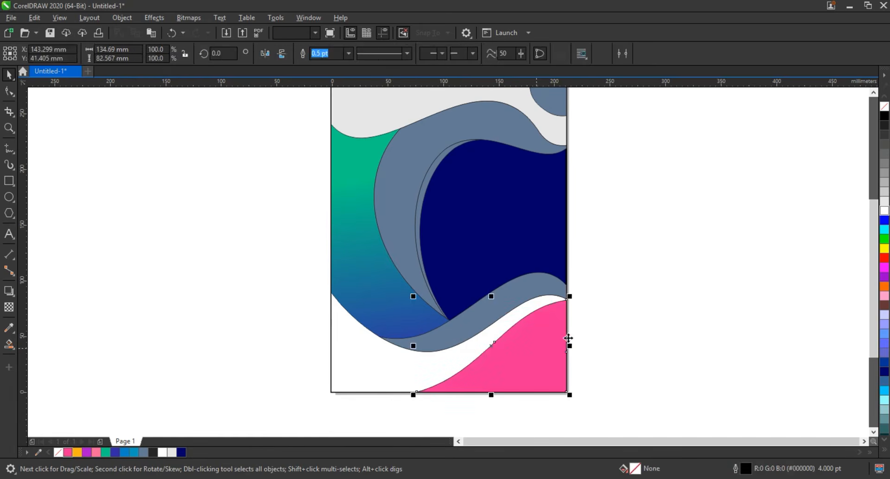
{"action": "key", "text": "g"}
{"action": "left_click_drag", "start_coordinate": [566, 334], "coordinate": [465, 372]}
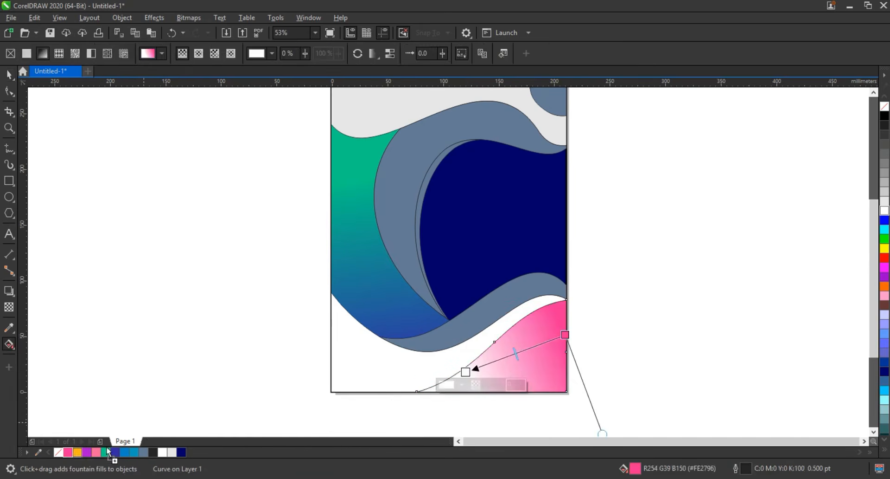
{"action": "left_click_drag", "start_coordinate": [108, 451], "coordinate": [439, 375]}
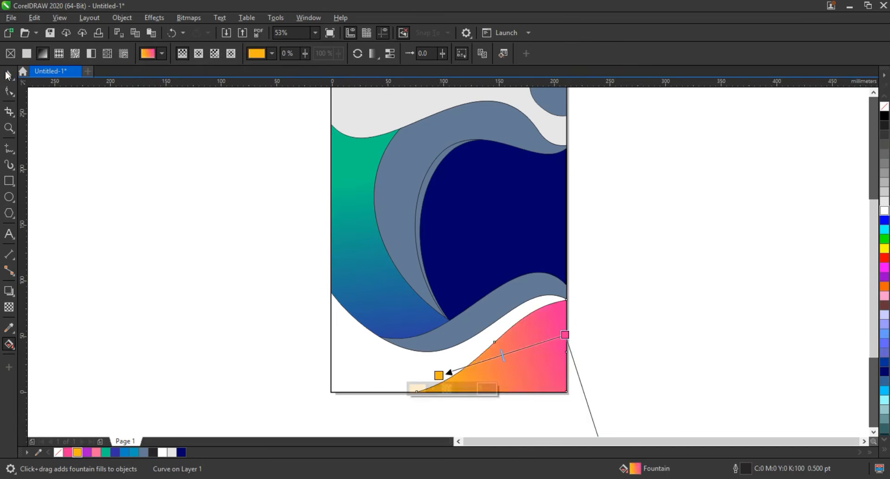
{"action": "left_click", "coordinate": [8, 74]}
- Copy only the fill of the pink-to-orange corner shape onto the blue-grey wave band above it
{"action": "left_click", "coordinate": [525, 303]}
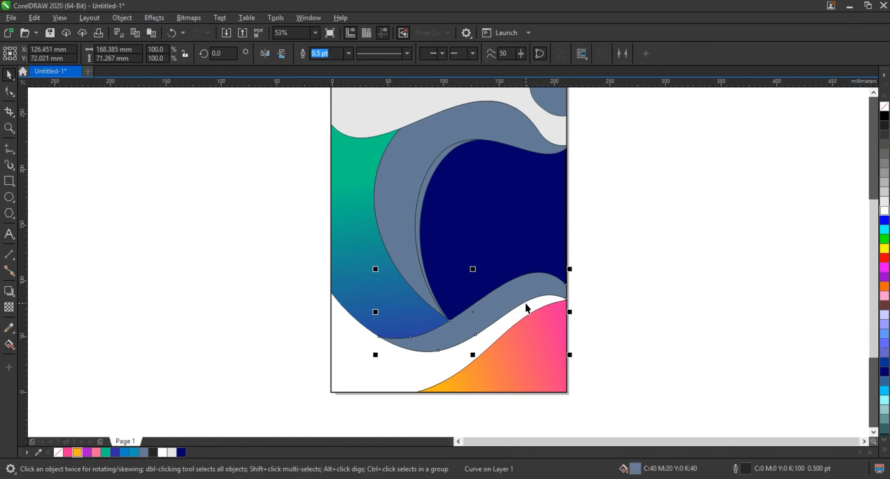
{"action": "key", "text": "ctrl+shift+a"}
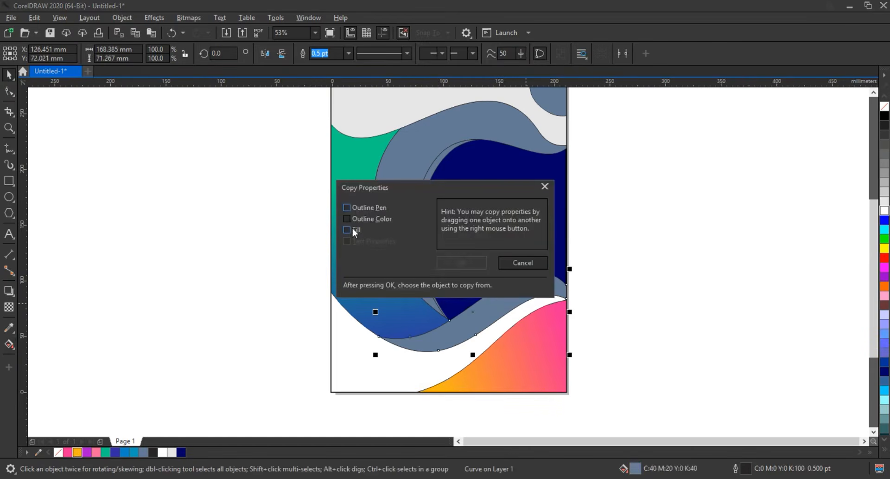
{"action": "left_click", "coordinate": [355, 232]}
{"action": "left_click", "coordinate": [451, 262]}
{"action": "left_click", "coordinate": [518, 355]}
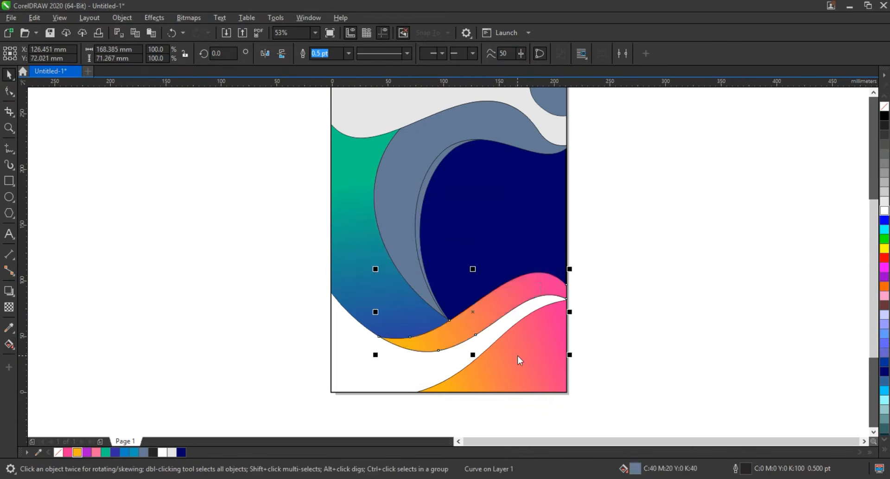
- Redirect the wave band's gradient so it runs steeply upward from pink on the lower edge to orange on the upper edge
{"action": "key", "text": "g"}
{"action": "left_click_drag", "start_coordinate": [461, 346], "coordinate": [466, 288]}
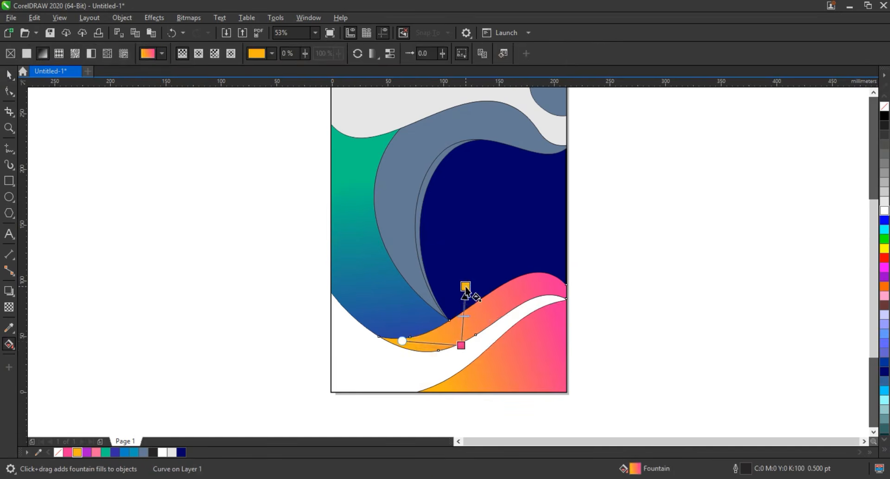
{"action": "left_click_drag", "start_coordinate": [461, 346], "coordinate": [481, 351]}
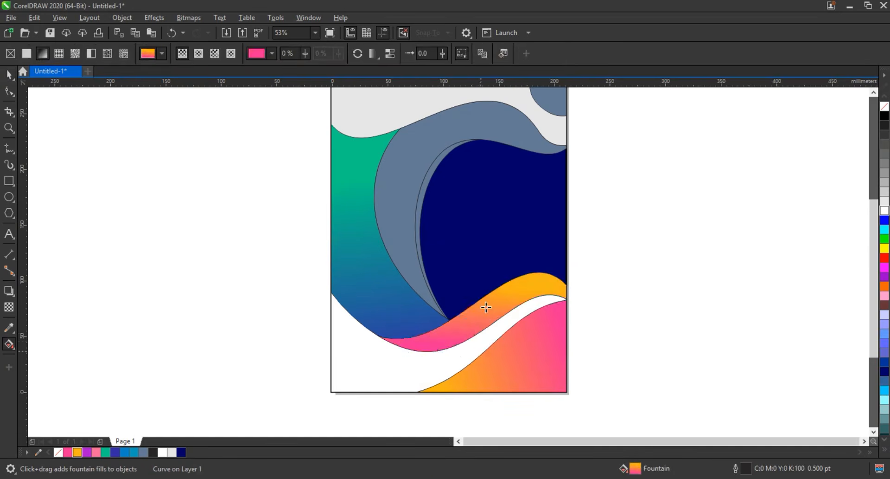
{"action": "left_click_drag", "start_coordinate": [466, 287], "coordinate": [466, 294]}
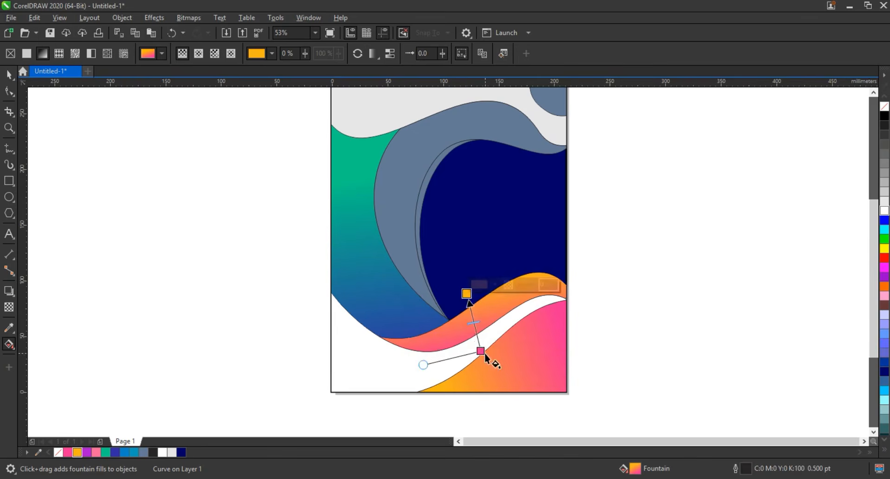
{"action": "left_click_drag", "start_coordinate": [484, 352], "coordinate": [485, 340]}
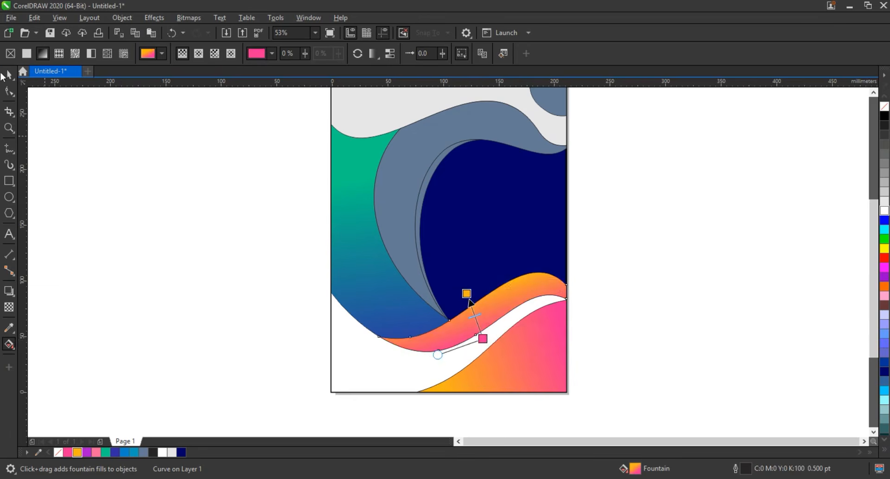
{"action": "key", "text": "space"}
- Change the lower colour of the left shape's green gradient to bright blue and shift that end slightly toward the right
{"action": "left_click", "coordinate": [373, 293]}
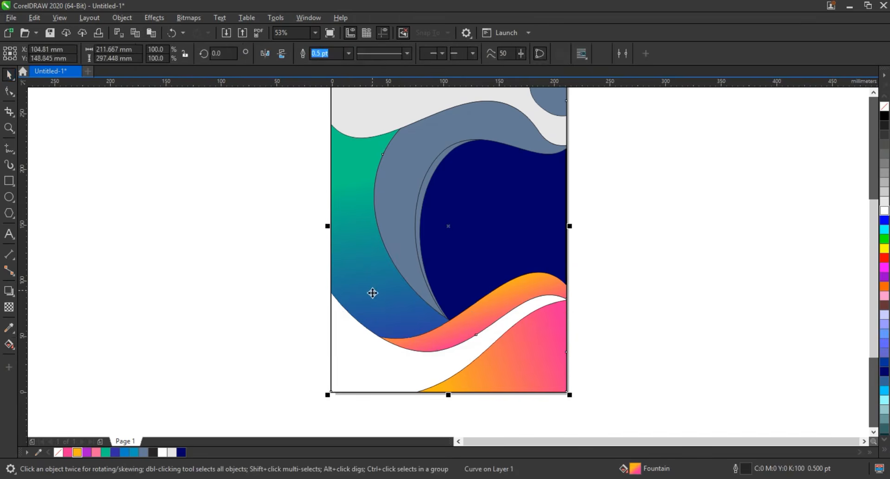
{"action": "key", "text": "space"}
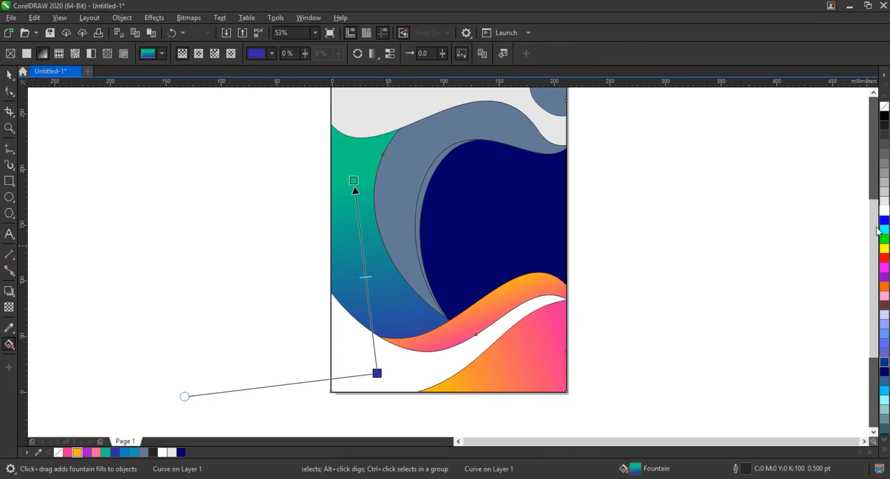
{"action": "left_click_drag", "start_coordinate": [878, 232], "coordinate": [387, 370]}
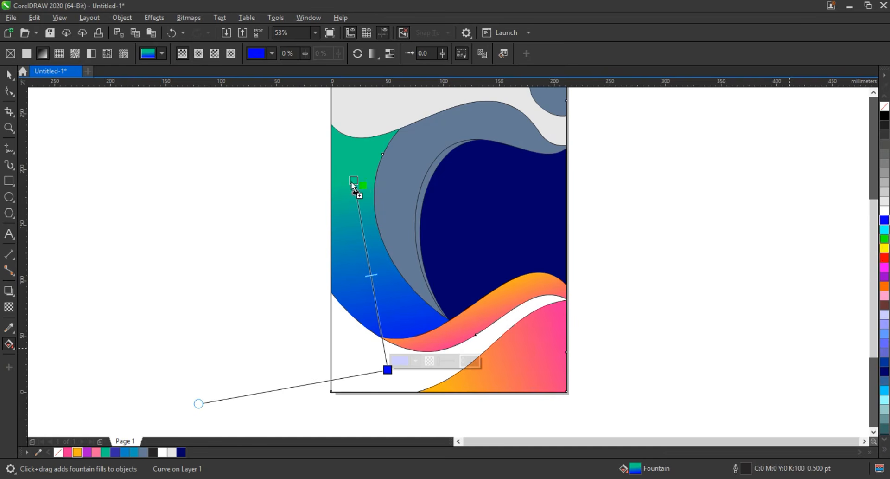
{"action": "left_click_drag", "start_coordinate": [352, 182], "coordinate": [352, 162]}
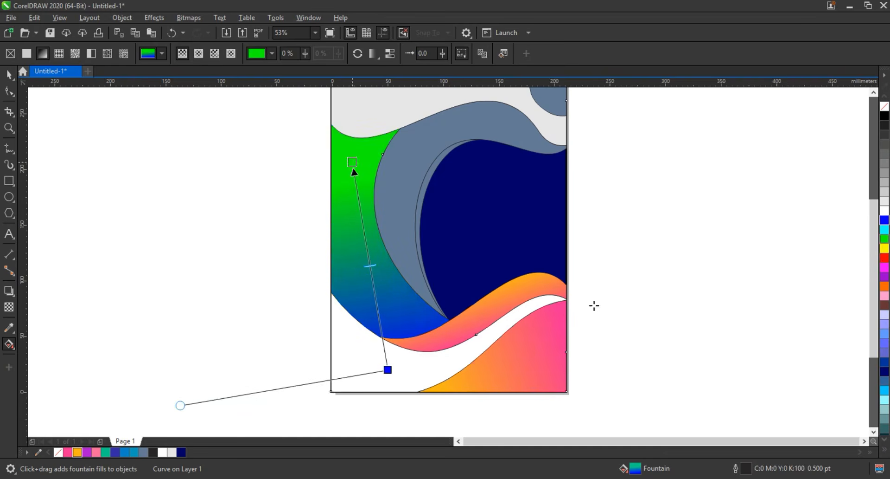
{"action": "key", "text": "ctrl+z"}
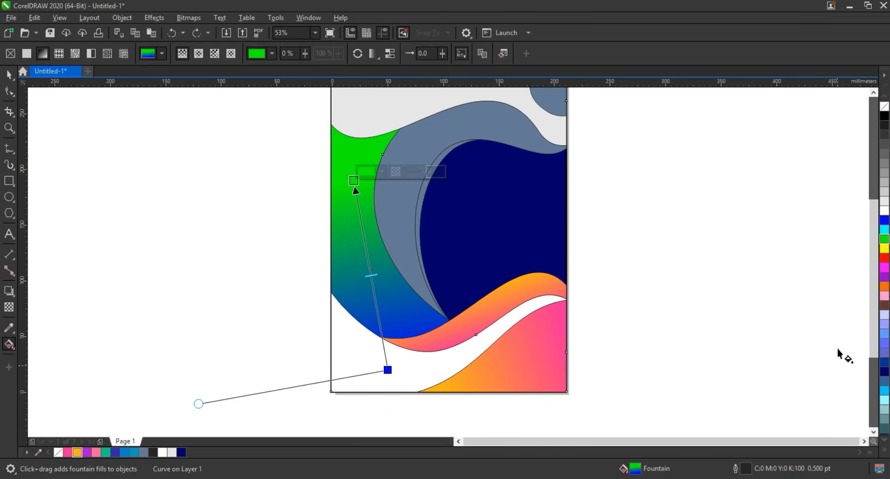
{"action": "key", "text": "ctrl+z"}
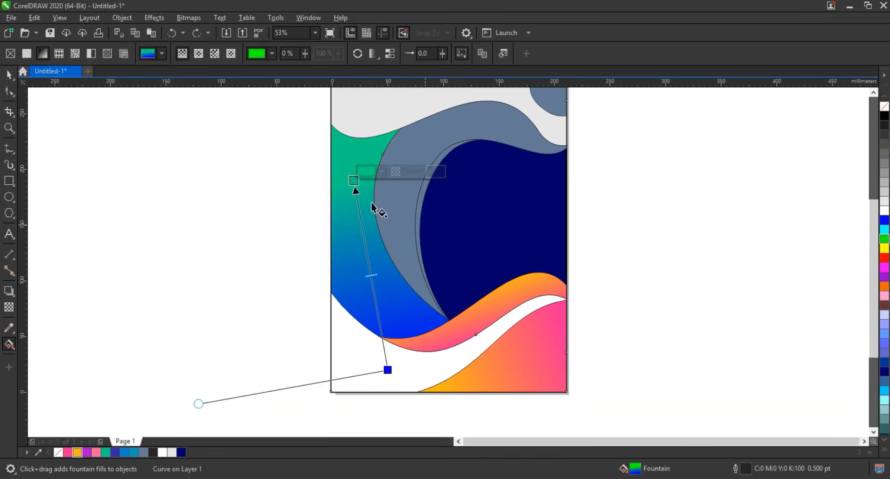
- Move the teal end of the left shape's gradient slightly upward
{"action": "left_click_drag", "start_coordinate": [353, 180], "coordinate": [348, 168]}
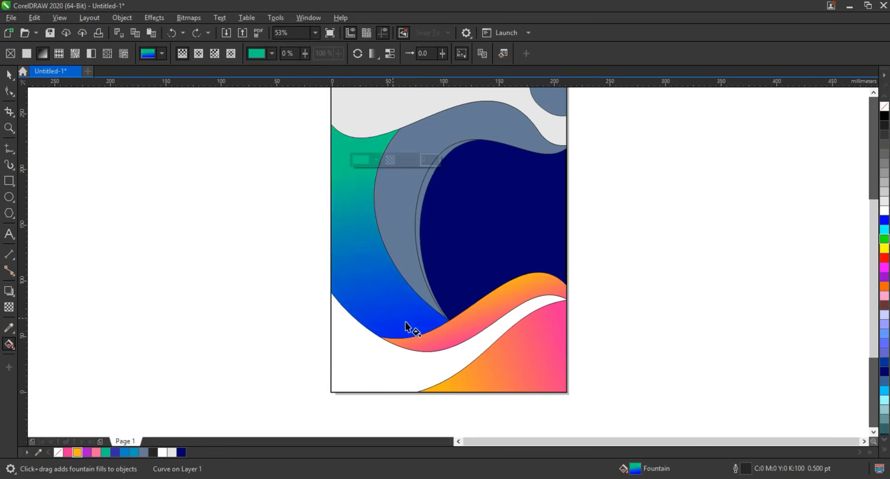
{"action": "left_click", "coordinate": [9, 75]}
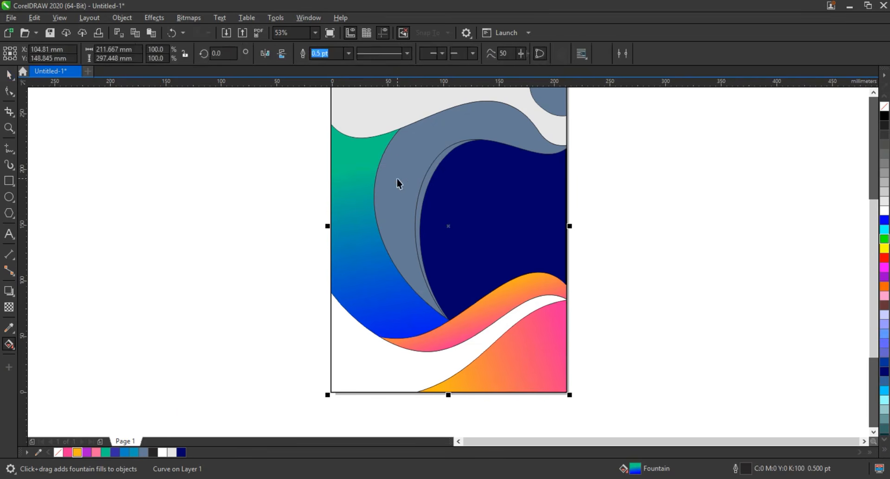
- Fill the large curved blue-grey band with a horizontal linear gradient from deep navy blue on its outer edge to medium blue inside
{"action": "left_click", "coordinate": [443, 284]}
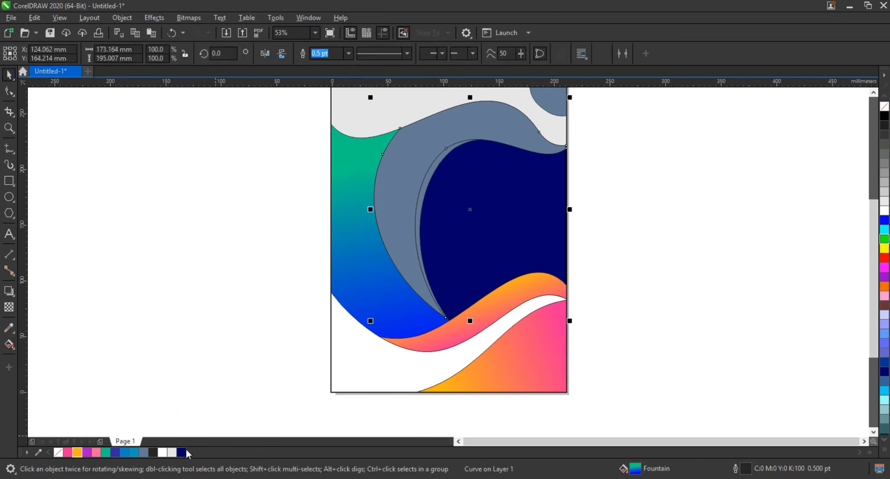
{"action": "left_click_drag", "start_coordinate": [187, 452], "coordinate": [410, 192]}
{"action": "left_click_drag", "start_coordinate": [370, 171], "coordinate": [431, 180]}
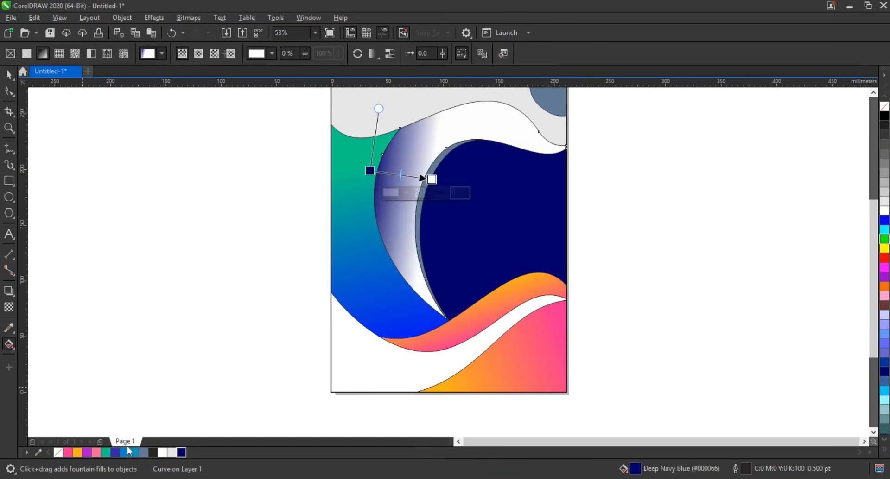
{"action": "left_click_drag", "start_coordinate": [135, 454], "coordinate": [432, 181]}
{"action": "left_click_drag", "start_coordinate": [369, 169], "coordinate": [367, 183]}
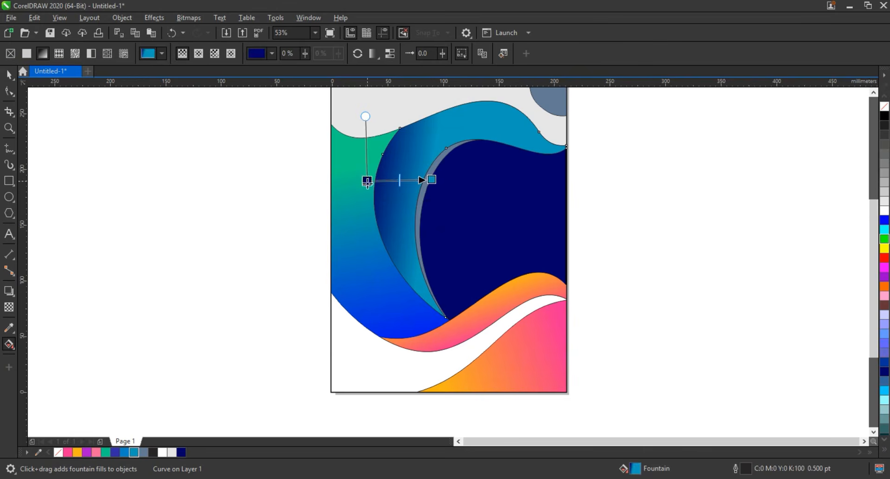
{"action": "left_click_drag", "start_coordinate": [434, 182], "coordinate": [438, 188]}
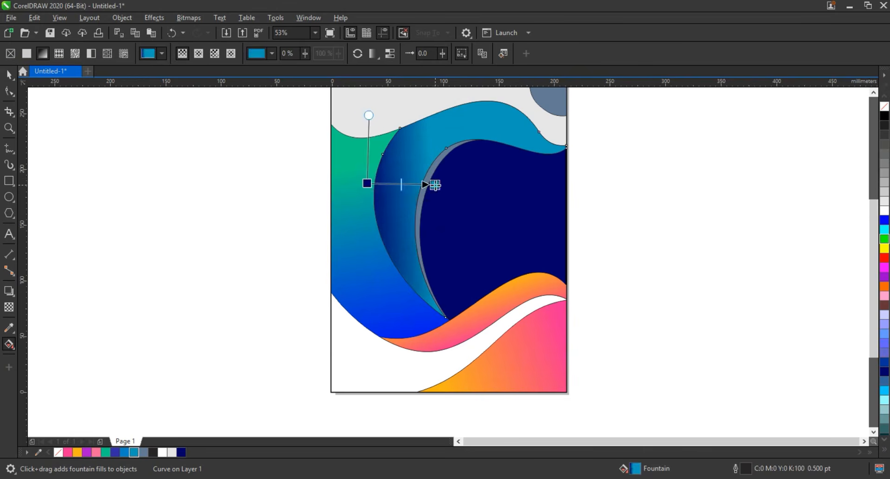
{"action": "left_click", "coordinate": [7, 76]}
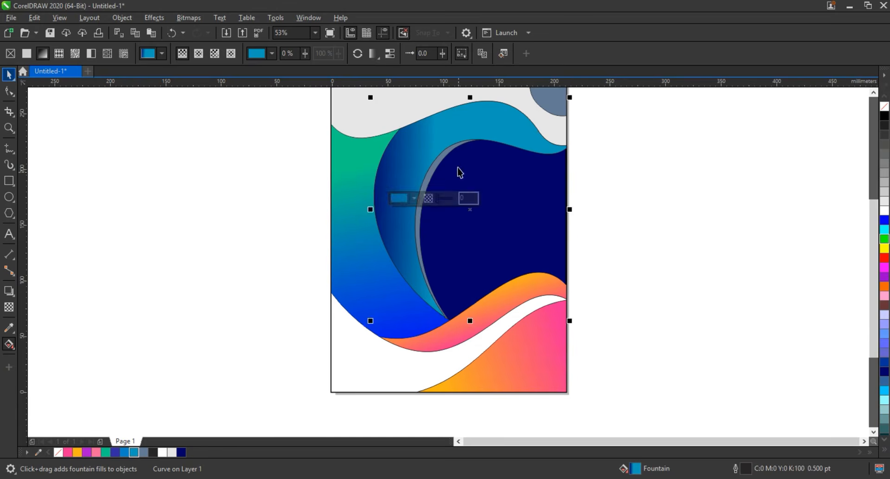
- Copy the fill of the large curved blue band onto the thin grey-blue crescent along its inner edge
{"action": "left_click", "coordinate": [445, 164]}
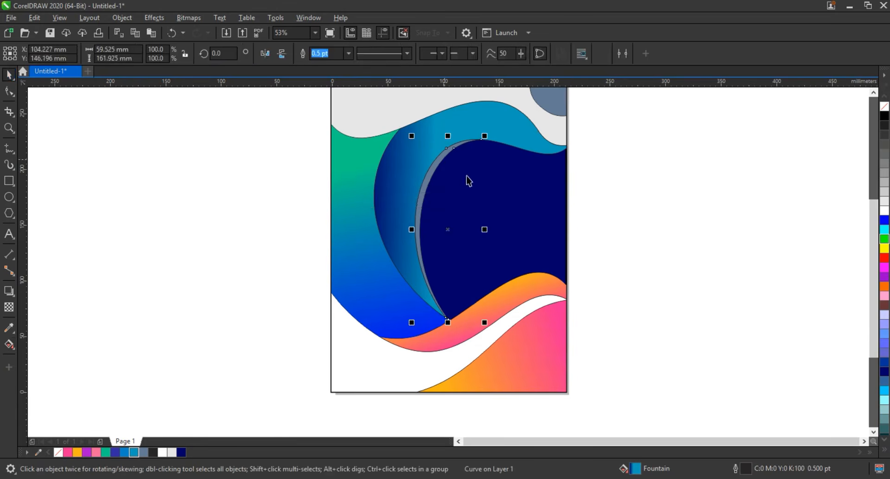
{"action": "key", "text": "ctrl+shift+a"}
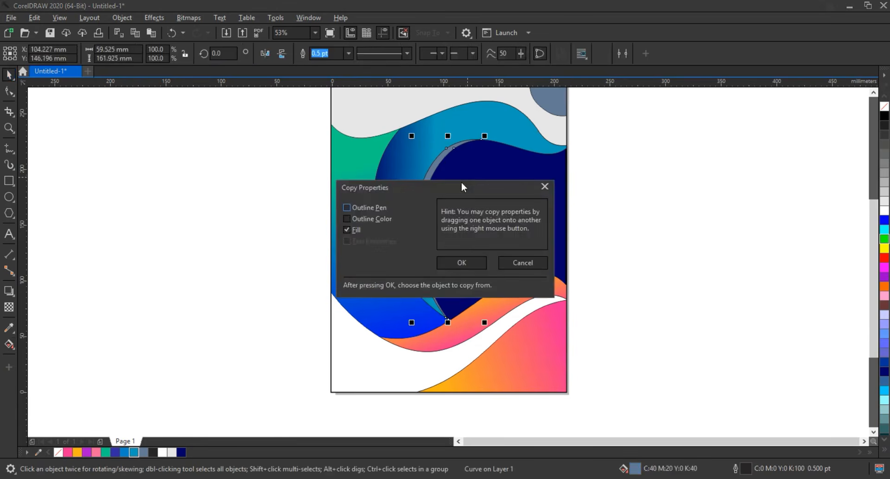
{"action": "left_click", "coordinate": [462, 260]}
{"action": "left_click", "coordinate": [419, 170]}
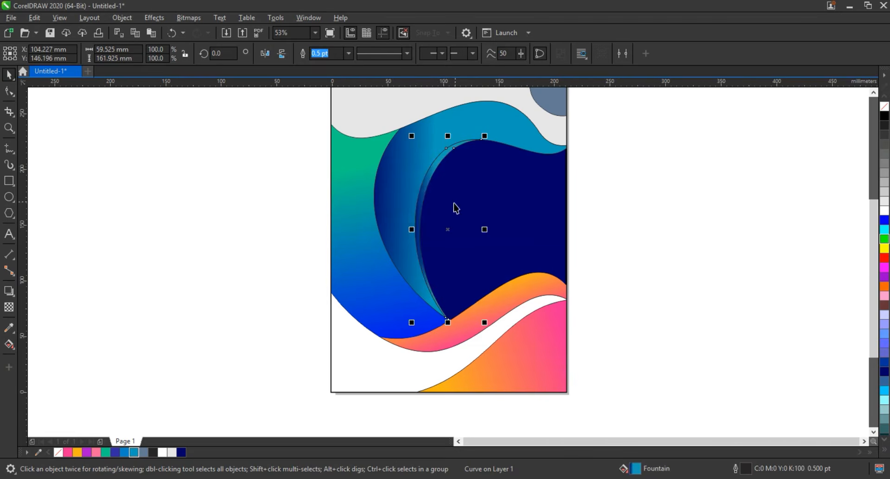
- Redirect the thin crescent's gradient so it runs steeply upward from navy at its lower tip to medium blue at its upper end
{"action": "key", "text": "g"}
{"action": "mouse_move", "coordinate": [449, 166]}
{"action": "left_mouse_down"}
{"action": "mouse_move", "coordinate": [434, 256]}
{"action": "mouse_move", "coordinate": [441, 175]}
{"action": "left_mouse_up"}
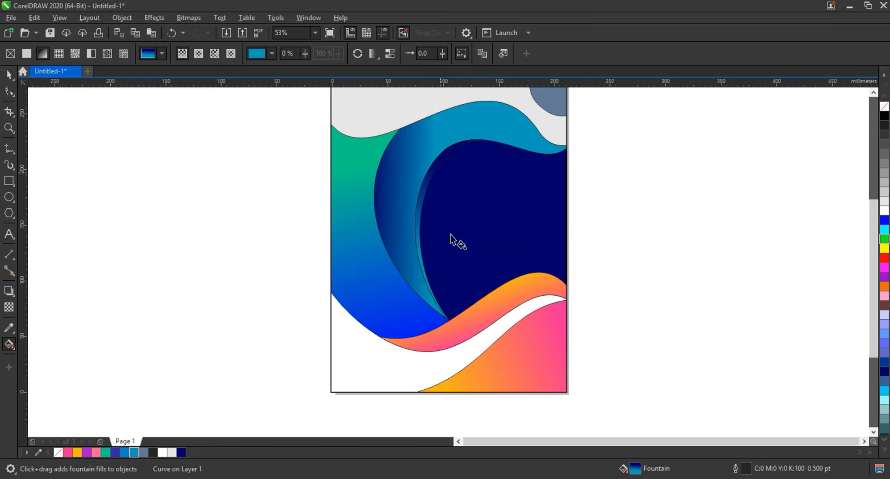
{"action": "left_click_drag", "start_coordinate": [432, 276], "coordinate": [427, 305]}
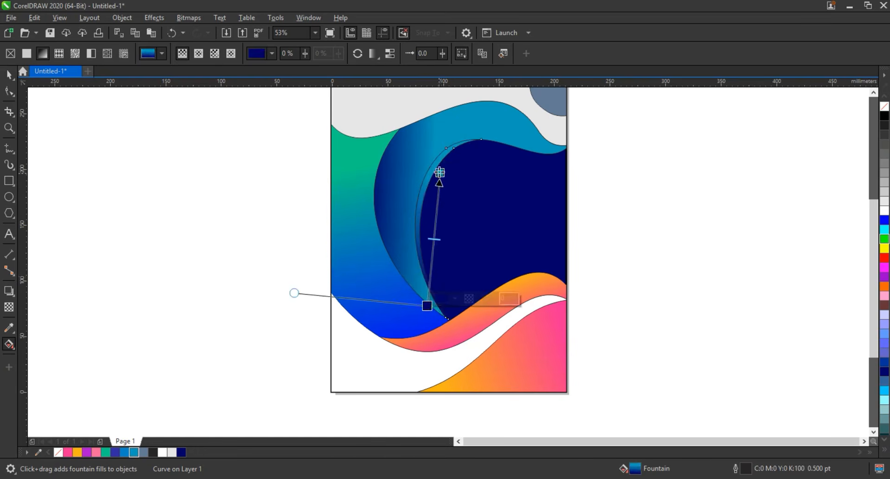
{"action": "left_click_drag", "start_coordinate": [440, 172], "coordinate": [451, 141]}
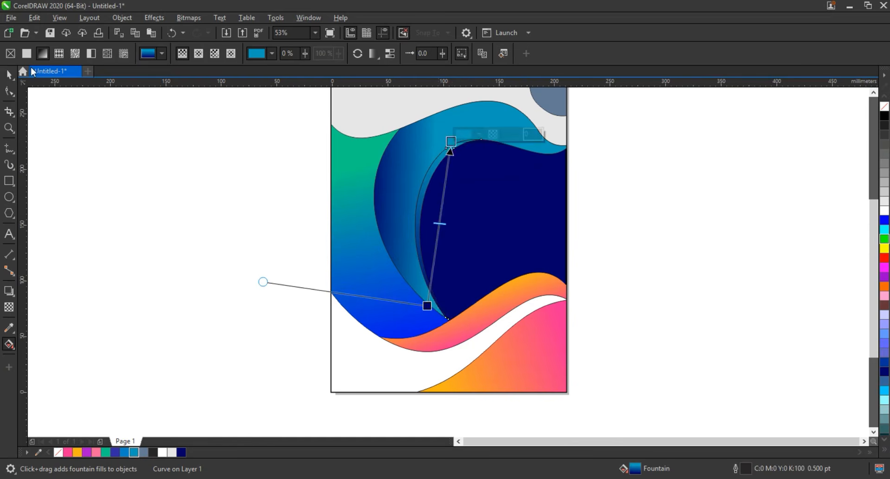
{"action": "left_click", "coordinate": [9, 75]}
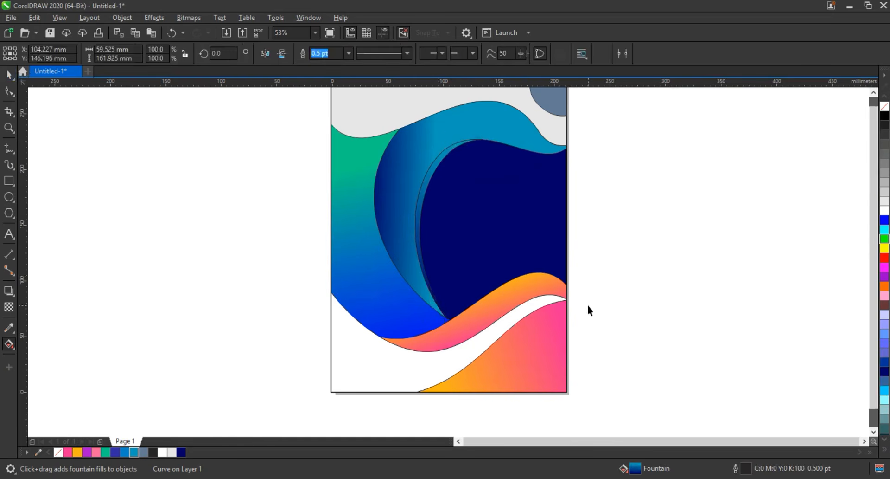
- Copy the orange-to-pink gradient of the page's lower-right shape onto the blue-grey shape in the upper-right corner
{"action": "scroll", "coordinate": [587, 304], "scroll_direction": "down", "scroll_amount": 2}
{"action": "left_click", "coordinate": [571, 202]}
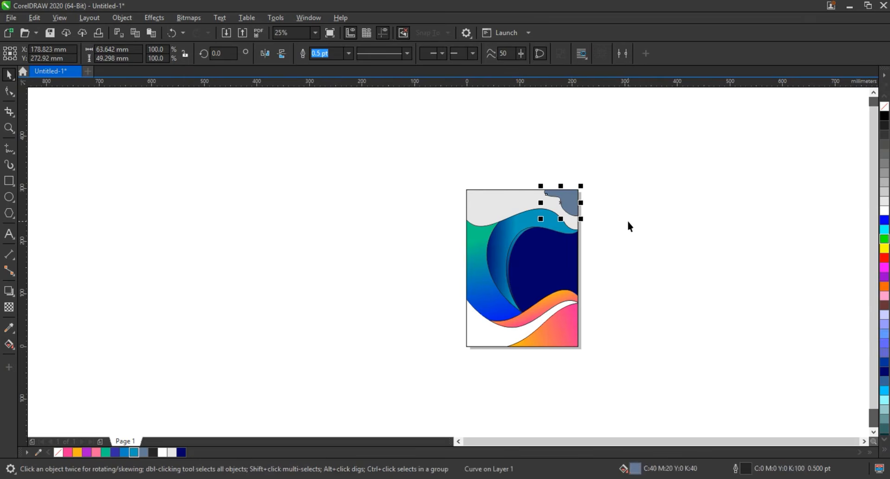
{"action": "key", "text": "ctrl+shift+a"}
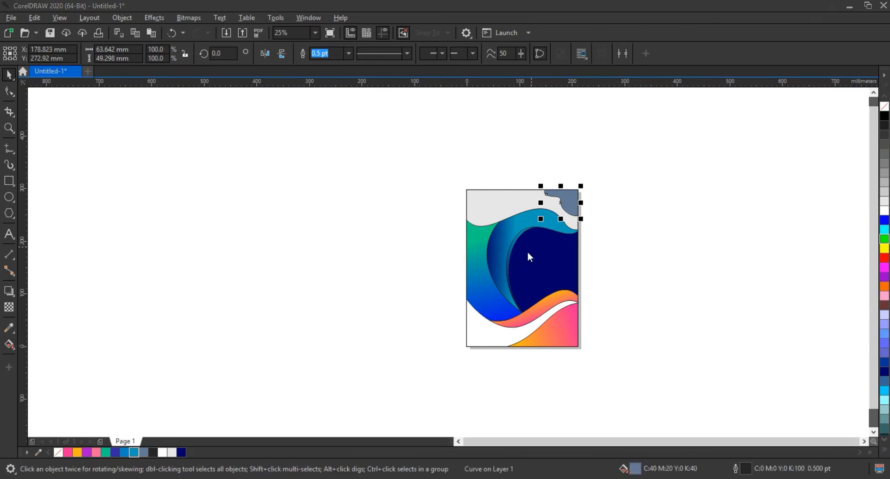
{"action": "left_click", "coordinate": [464, 262]}
{"action": "left_click", "coordinate": [552, 326]}
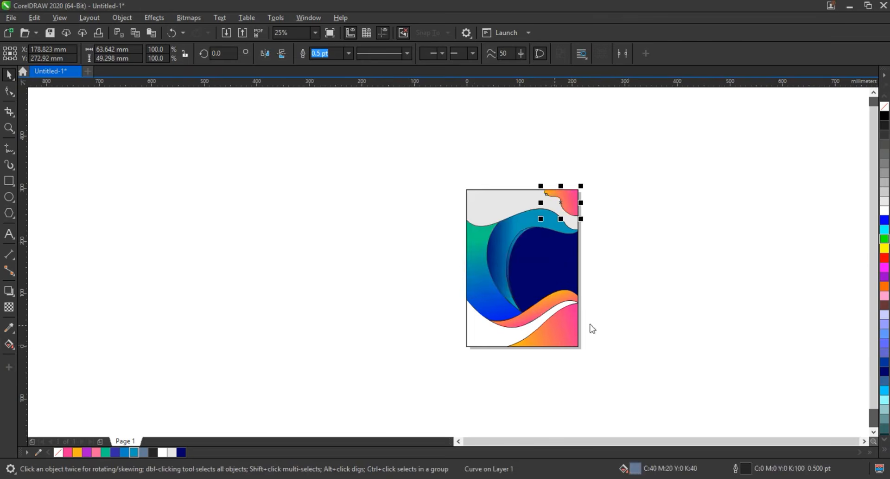
- Fill the light grey wavy shape across the upper part of the page with white
{"action": "left_click", "coordinate": [493, 200]}
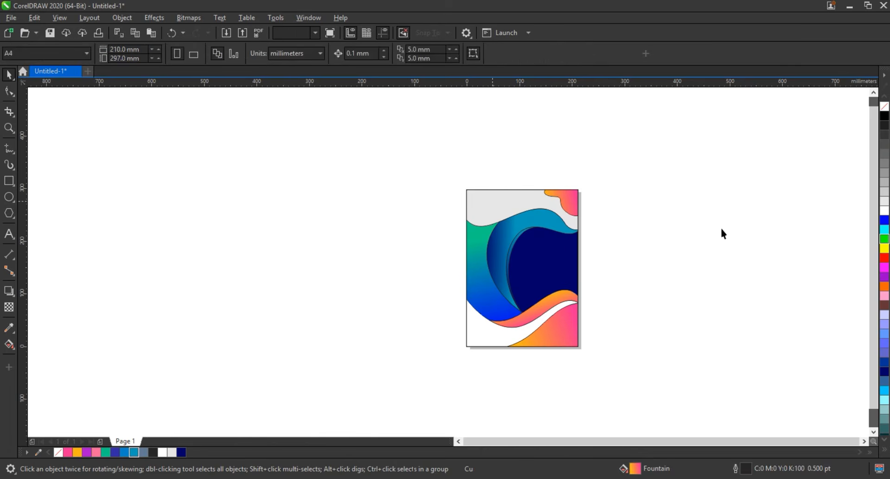
{"action": "left_click", "coordinate": [885, 211]}
{"action": "left_click", "coordinate": [521, 225]}
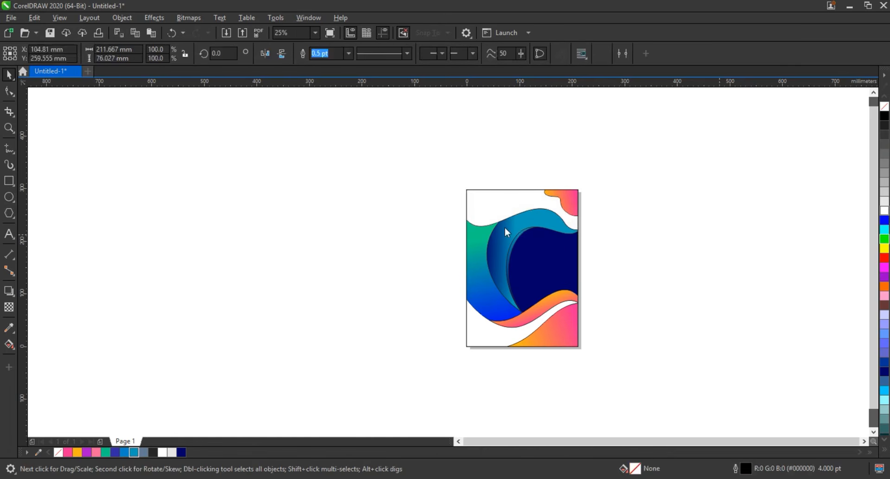
- Draw a light grey background rectangle about 332 × 386 mm around and behind the page artwork, keeping the document defaults
{"action": "key", "text": "F6"}
{"action": "left_click_drag", "start_coordinate": [457, 184], "coordinate": [585, 353]}
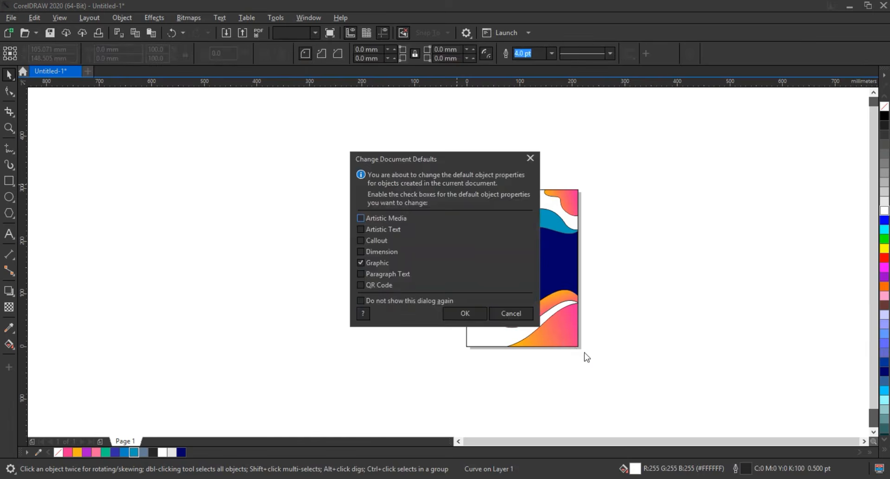
{"action": "left_click", "coordinate": [511, 313]}
{"action": "mouse_move", "coordinate": [432, 163]}
{"action": "left_mouse_down"}
{"action": "mouse_move", "coordinate": [578, 343]}
{"action": "mouse_move", "coordinate": [607, 366]}
{"action": "left_mouse_up"}
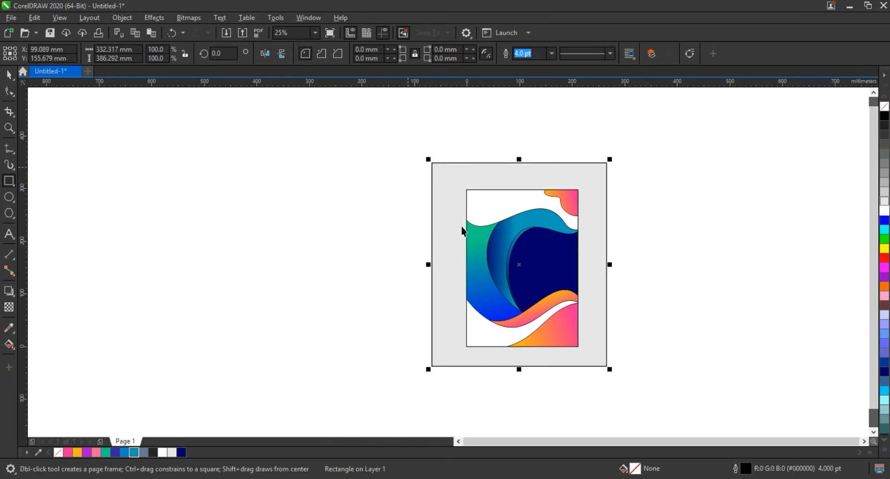
- Select all the curved artwork shapes on the page and remove their outlines
{"action": "key", "text": "space"}
{"action": "left_click_drag", "start_coordinate": [414, 171], "coordinate": [585, 357]}
{"action": "key", "text": "shift+F2"}
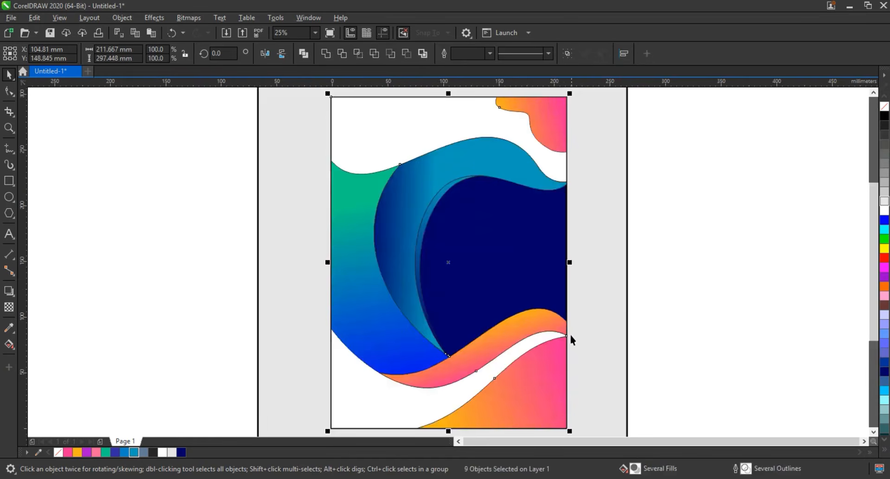
{"action": "right_click", "coordinate": [884, 108]}
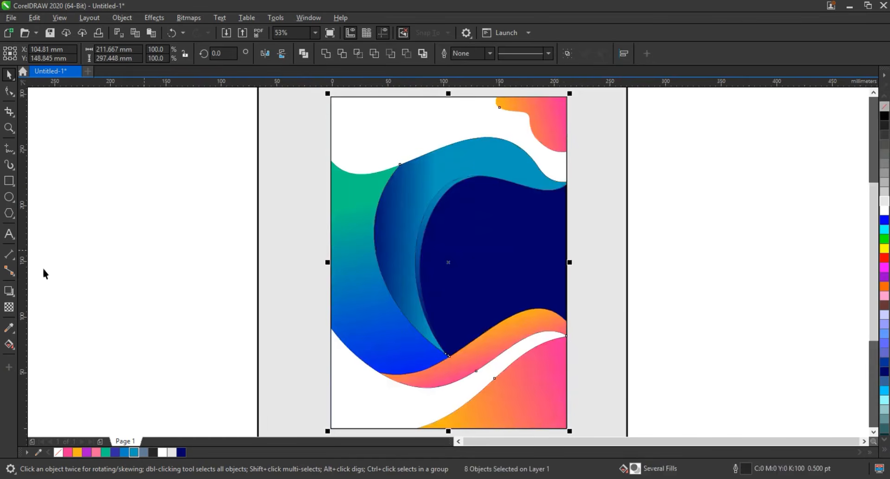
- Apply a black Multiply drop shadow at a 270° angle to the selected shapes, with opacity 83 and feather 15
{"action": "left_click", "coordinate": [9, 290]}
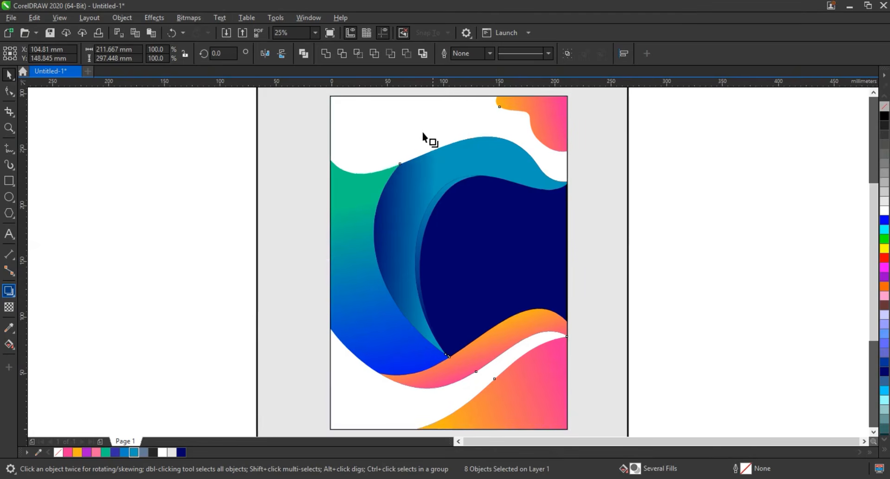
{"action": "left_click_drag", "start_coordinate": [423, 139], "coordinate": [448, 431]}
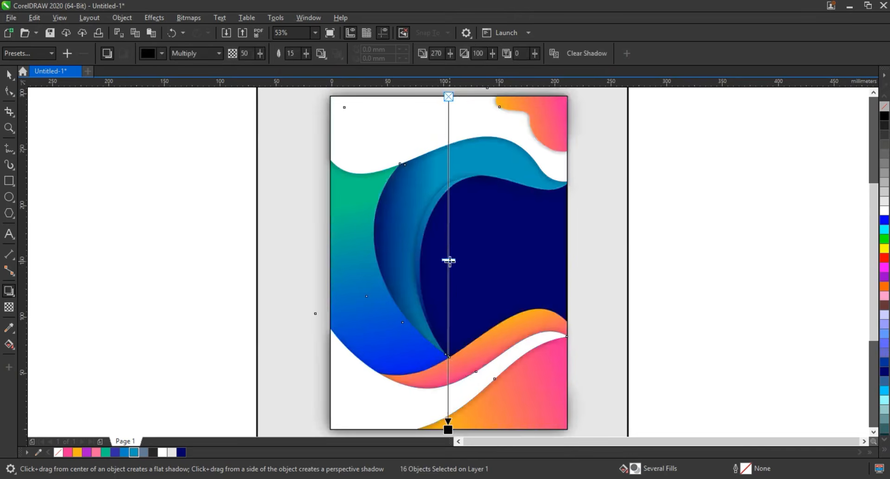
{"action": "left_click_drag", "start_coordinate": [449, 261], "coordinate": [445, 333]}
{"action": "left_click", "coordinate": [10, 76]}
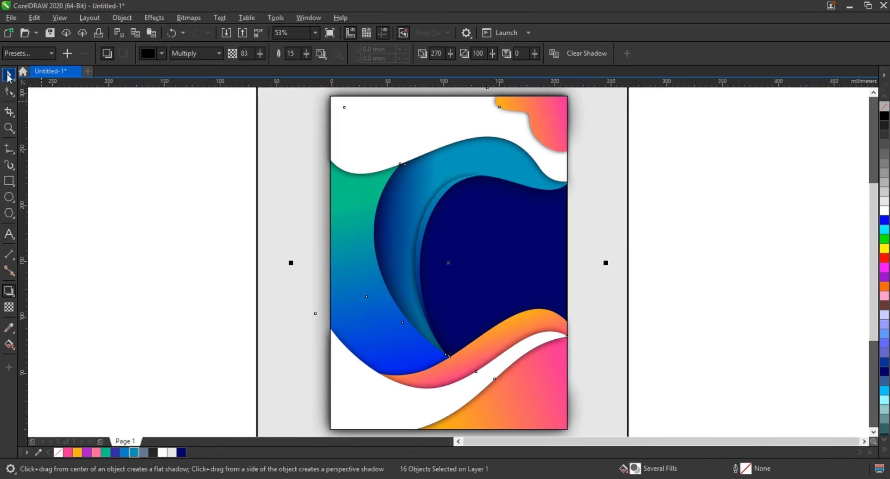
- PowerClip the shadowed artwork inside the page-sized rectangle and remove that frame's outline
{"action": "left_click", "coordinate": [124, 20]}
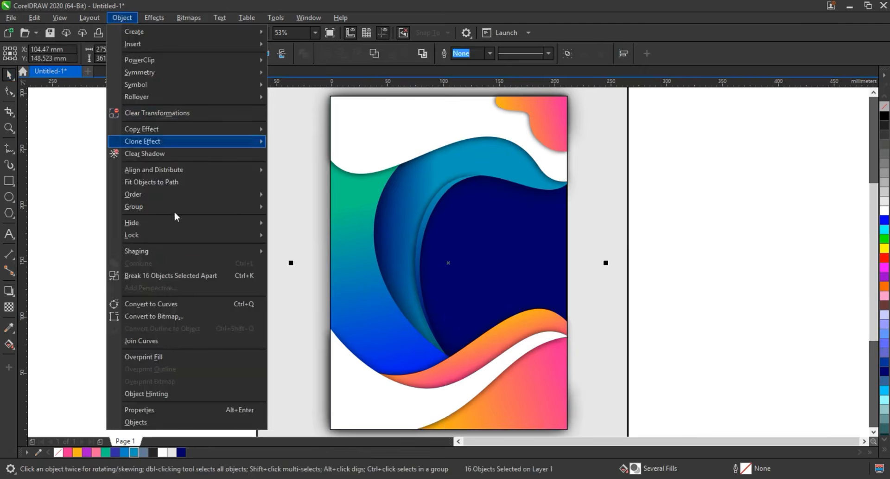
{"action": "left_click", "coordinate": [174, 275]}
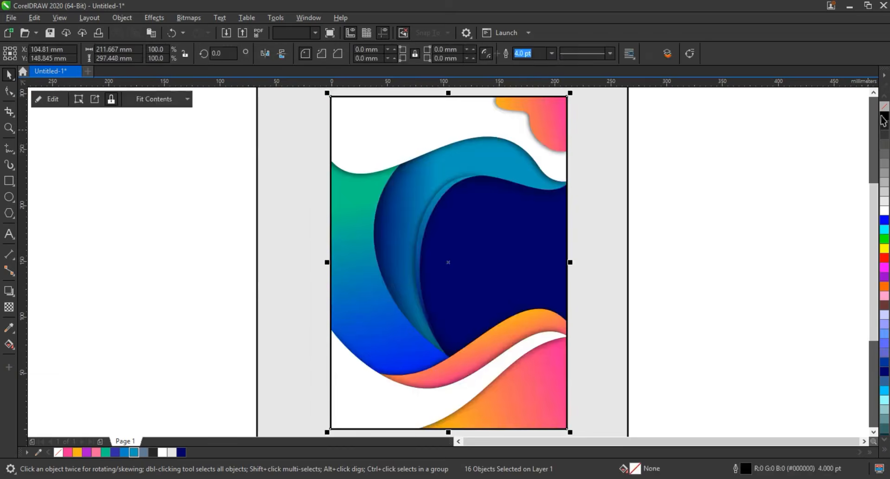
{"action": "left_click", "coordinate": [728, 224]}
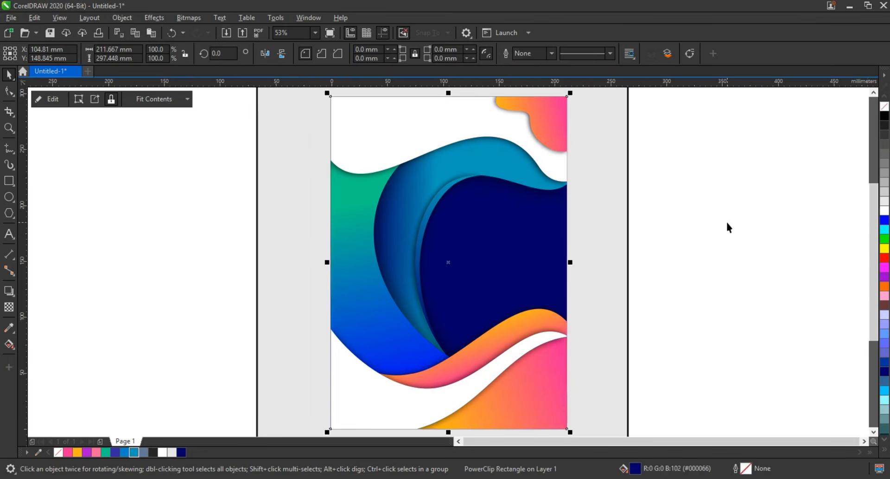
{"action": "left_click", "coordinate": [727, 227]}
- Remove the grey background rectangle's outline and widen it symmetrically to about 599 mm
{"action": "scroll", "coordinate": [655, 242], "scroll_direction": "down", "scroll_amount": 3}
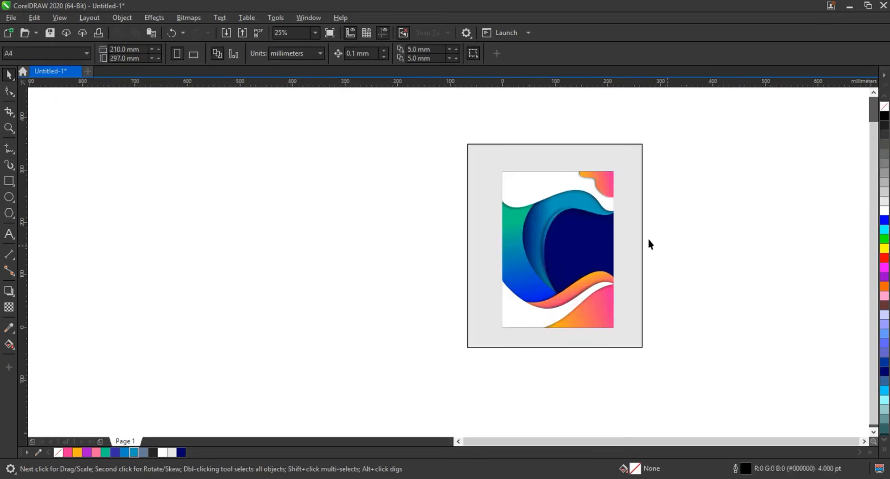
{"action": "right_click", "coordinate": [885, 107]}
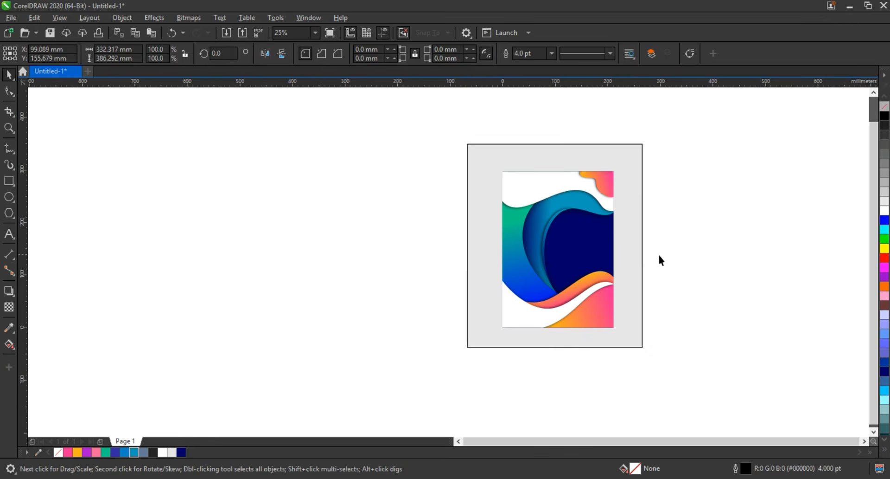
{"action": "left_click_drag", "start_coordinate": [672, 244], "coordinate": [717, 245]}
{"action": "left_click", "coordinate": [741, 285]}
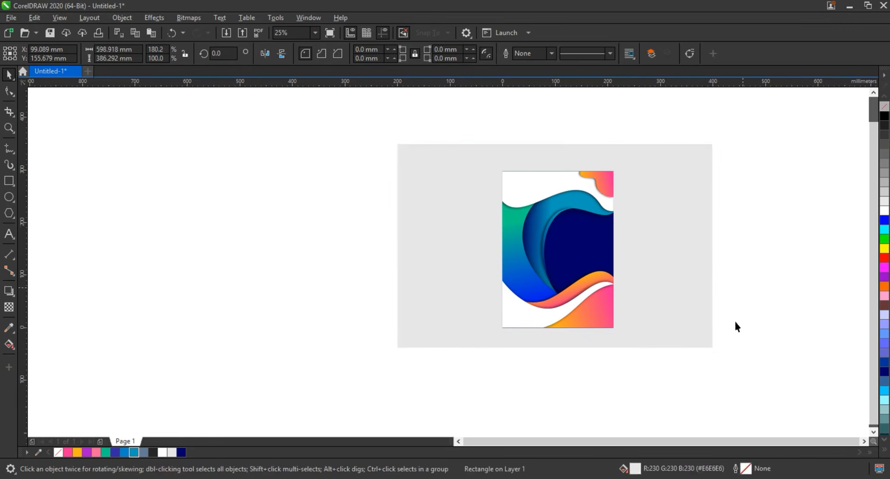
- Select the clipped page artwork together with the grey background rectangle
{"action": "left_click_drag", "start_coordinate": [741, 359], "coordinate": [368, 130]}
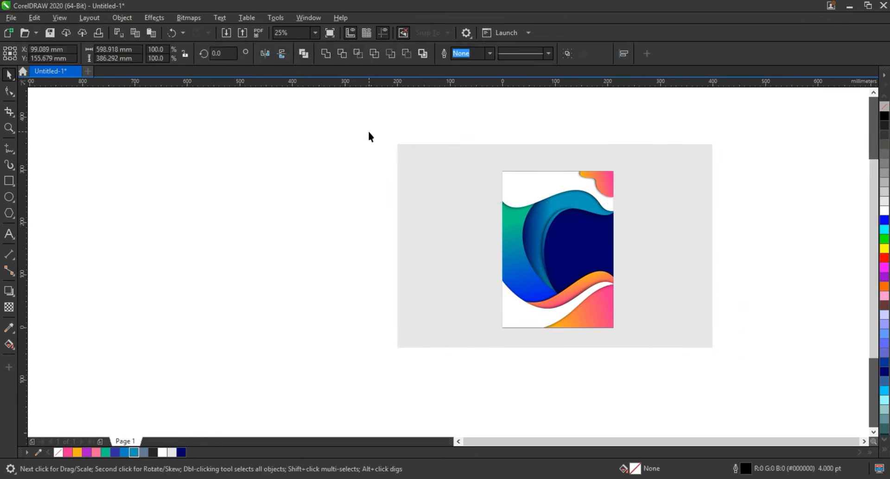